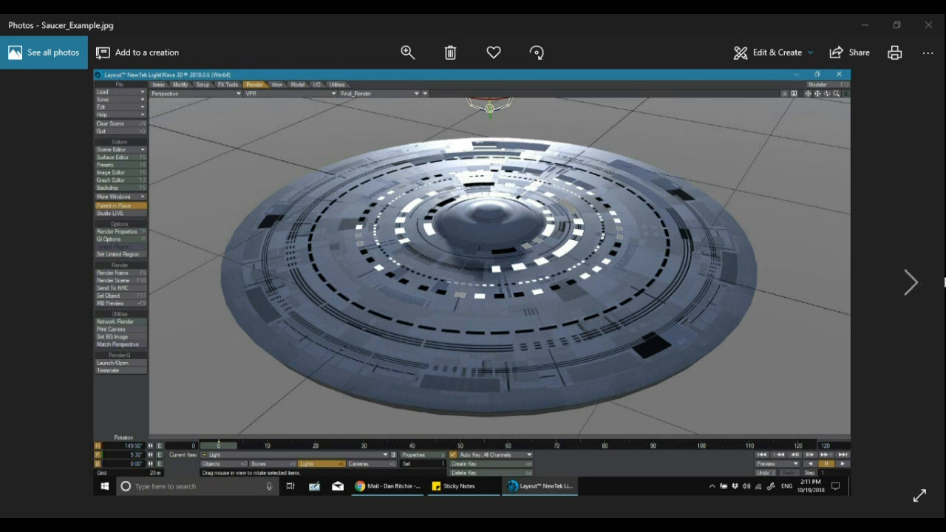
# - Look through the saucer example, the saucer renders and the Saucer01 and Saucer02 texture maps, closing the photo viewer at the end
pyautogui.click(917, 284)
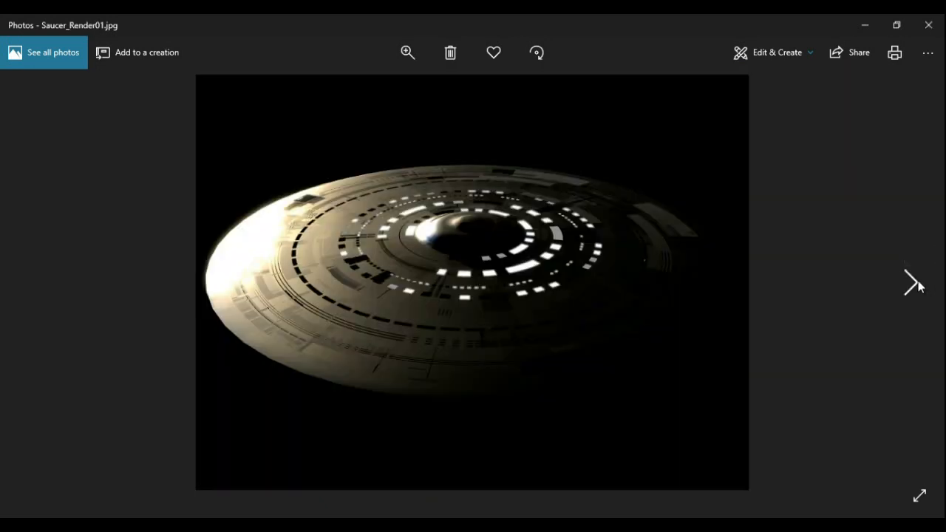
pyautogui.click(917, 284)
pyautogui.click(917, 284)
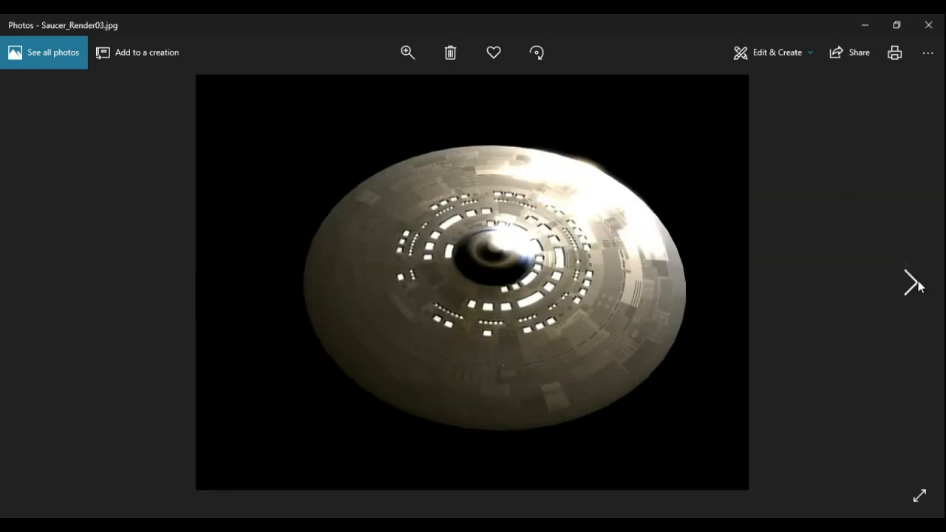
pyautogui.click(916, 284)
pyautogui.click(917, 284)
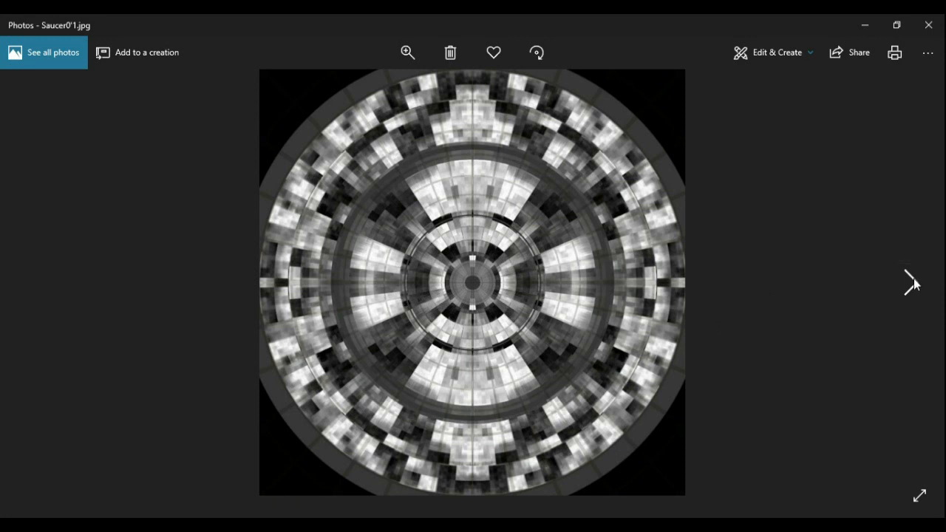
pyautogui.click(911, 283)
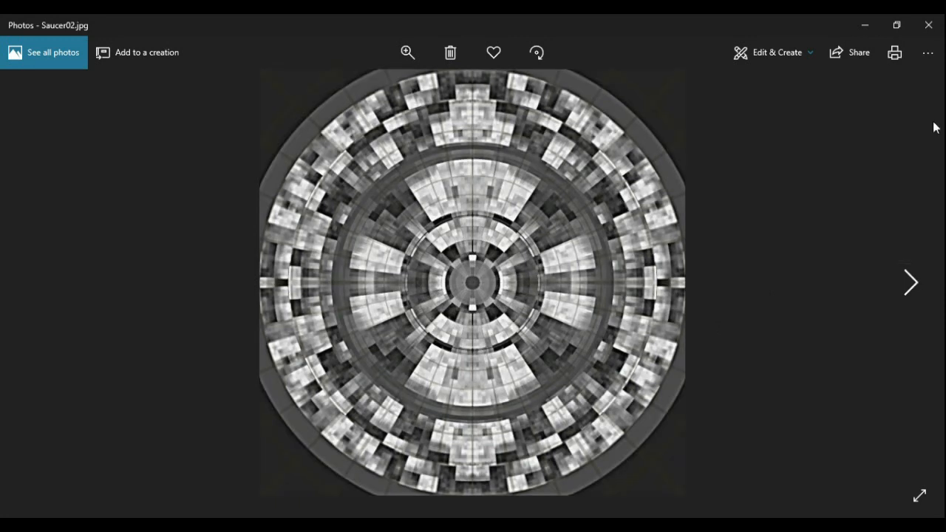
pyautogui.click(929, 25)
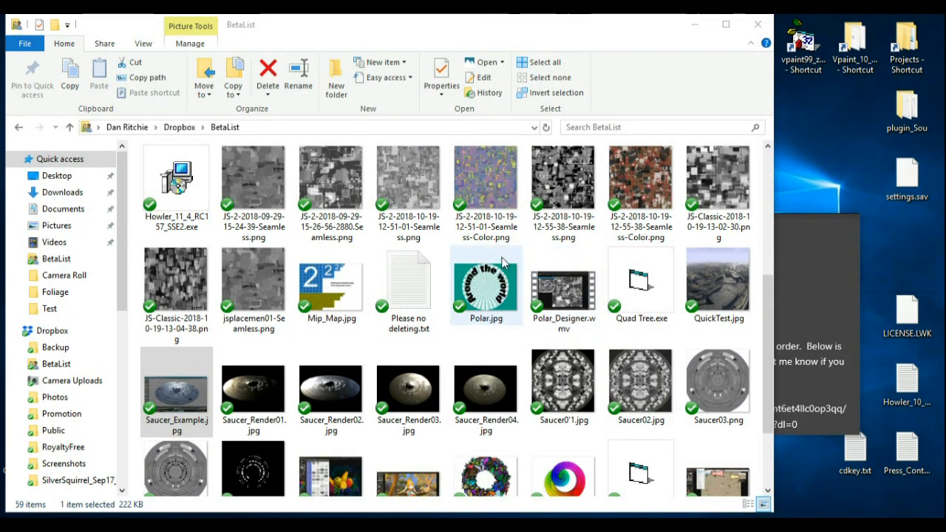
# - View Saucer03.png, Saucer04.png and Saucer04_lights.png in the photo viewer and close it
pyautogui.doubleClick(716, 377)
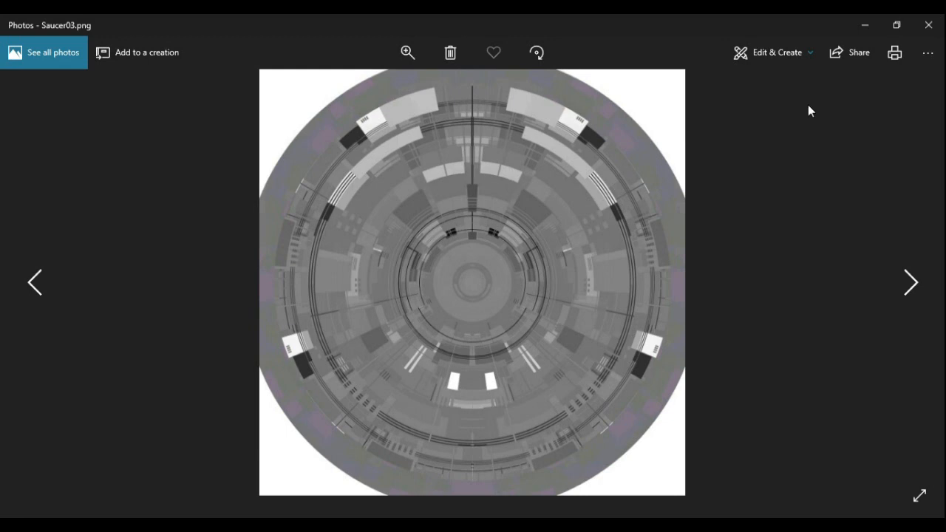
pyautogui.click(908, 281)
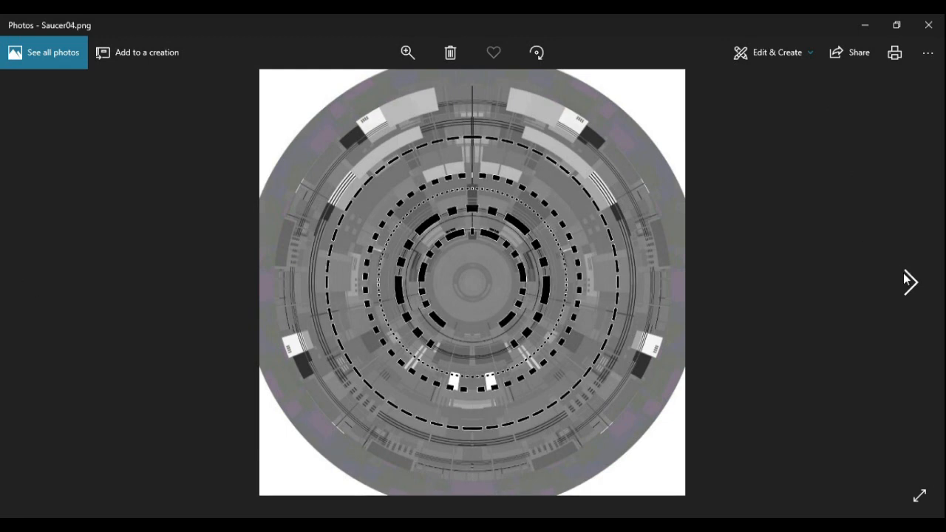
pyautogui.click(913, 283)
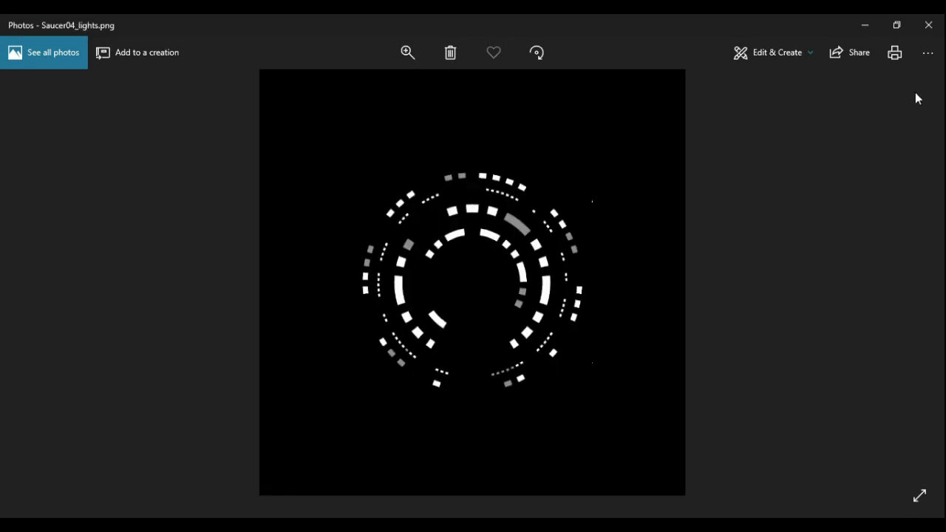
pyautogui.click(930, 28)
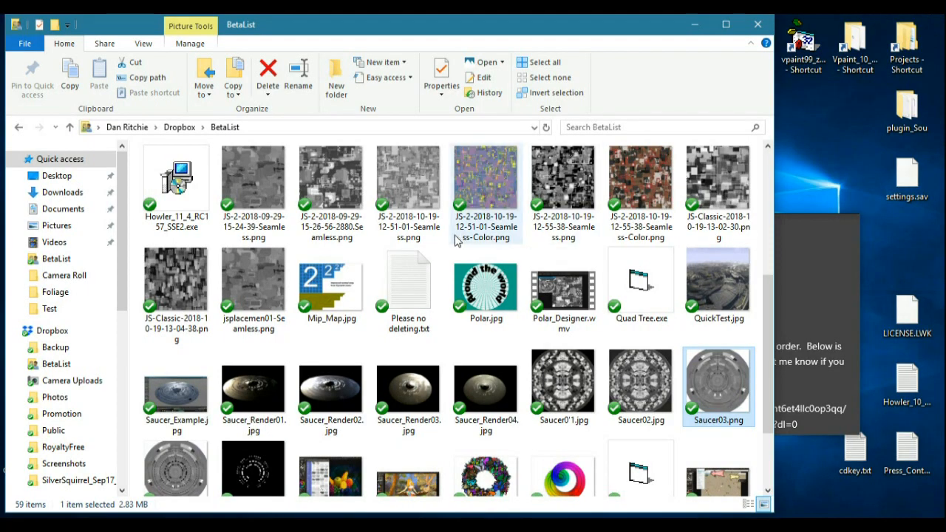
pyautogui.moveTo(420, 219)
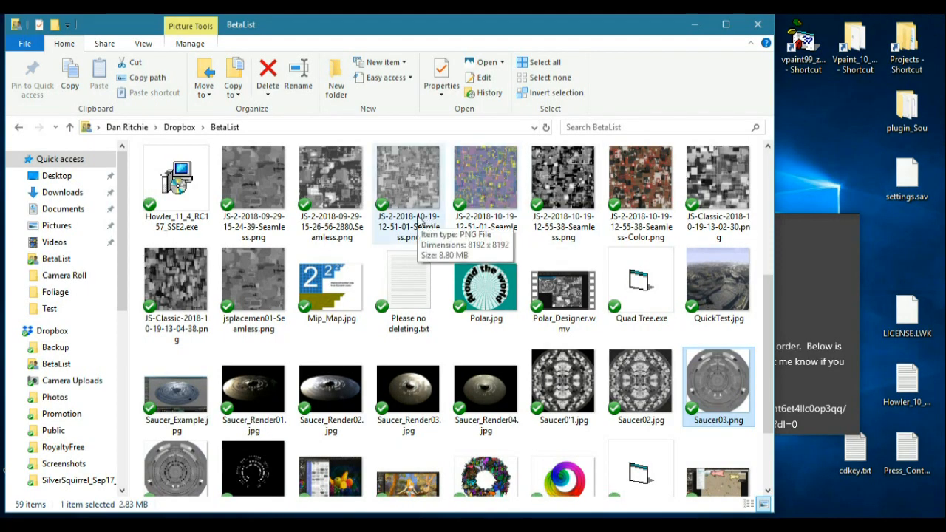
pyautogui.click(252, 181)
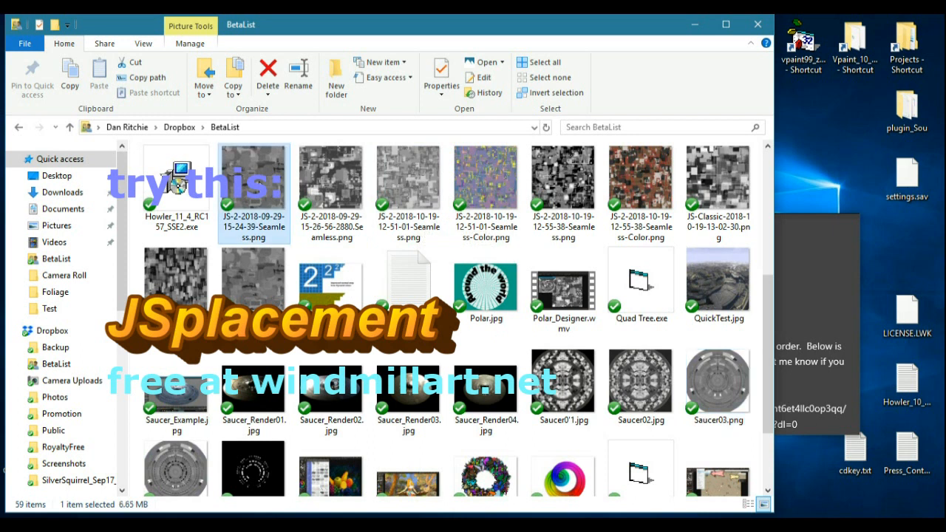
pyautogui.doubleClick(253, 181)
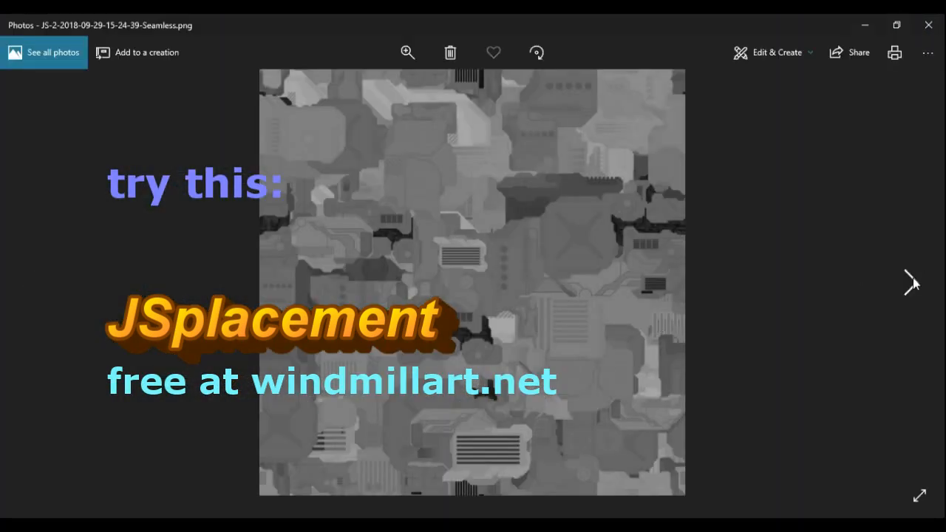
pyautogui.click(911, 281)
pyautogui.click(912, 281)
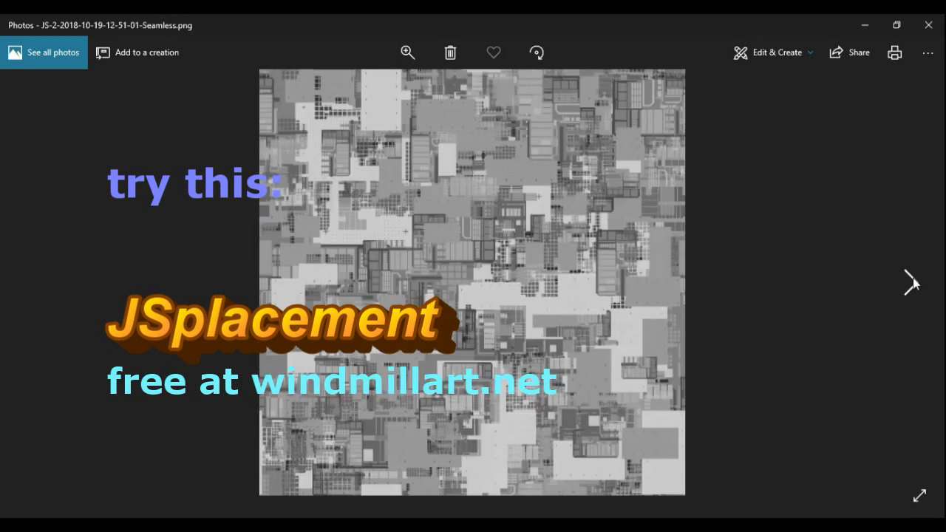
pyautogui.click(912, 281)
pyautogui.click(911, 282)
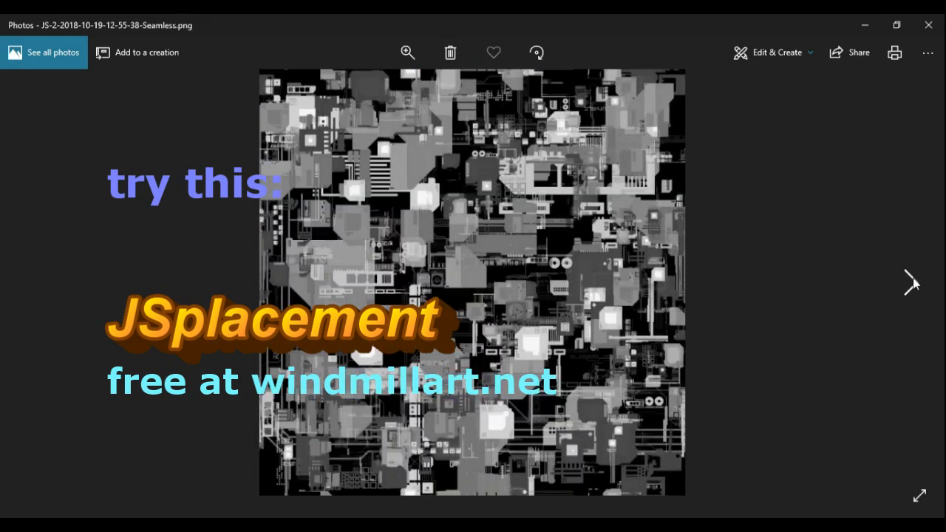
pyautogui.click(911, 281)
pyautogui.click(912, 282)
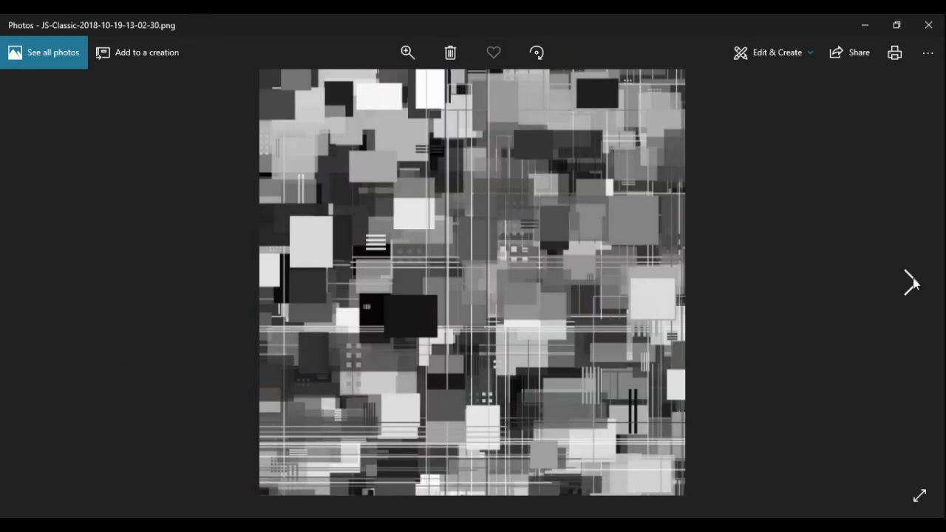
pyautogui.click(912, 282)
pyautogui.click(912, 281)
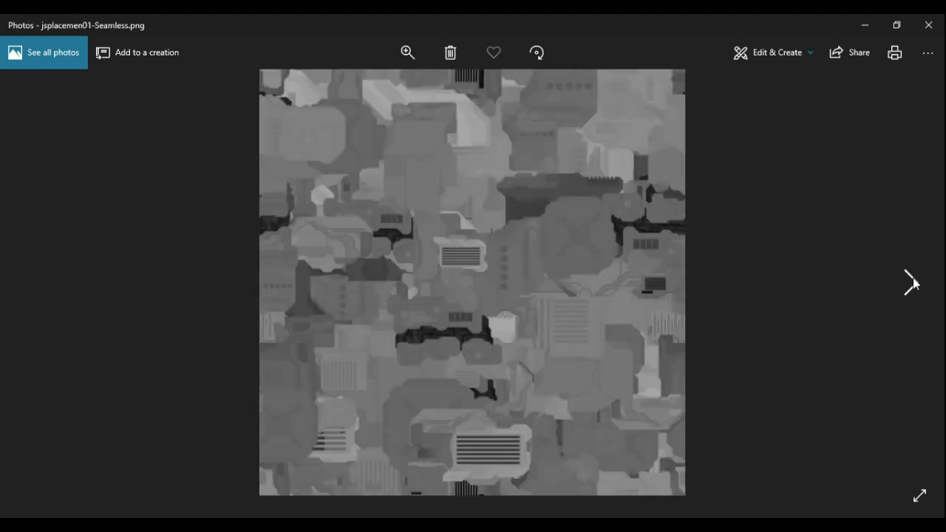
pyautogui.click(911, 281)
pyautogui.click(928, 24)
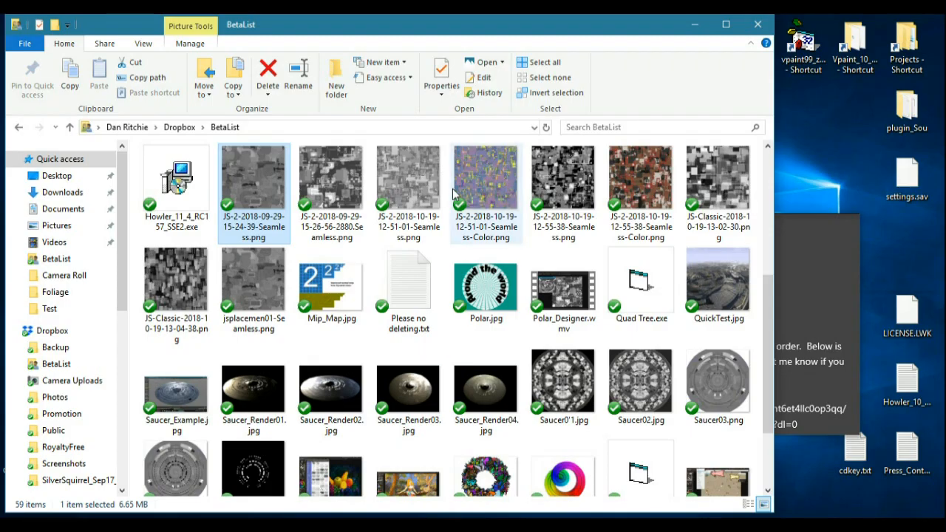
# - Switch to Howler, fit the whole panel texture in the view and hide the media and color side panels
pyautogui.moveTo(770, 384); pyautogui.dragTo(770, 359)
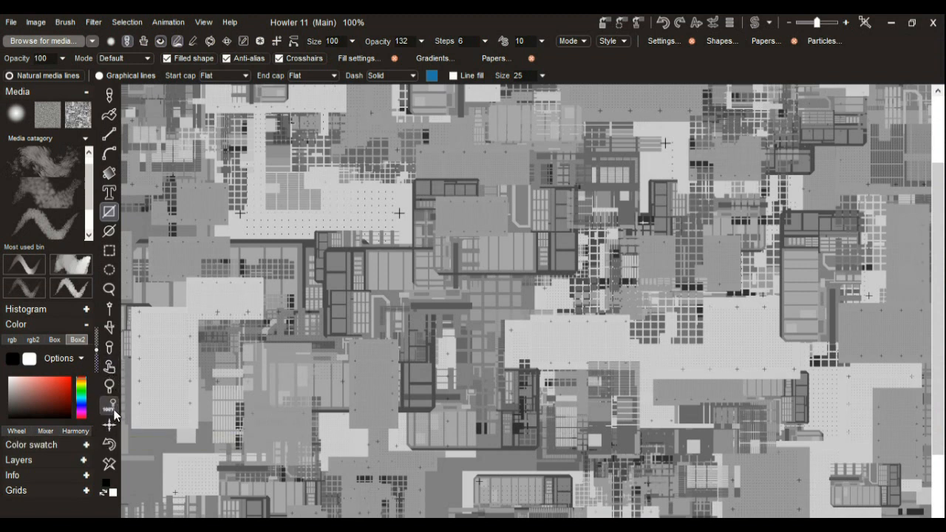
pyautogui.click(113, 414)
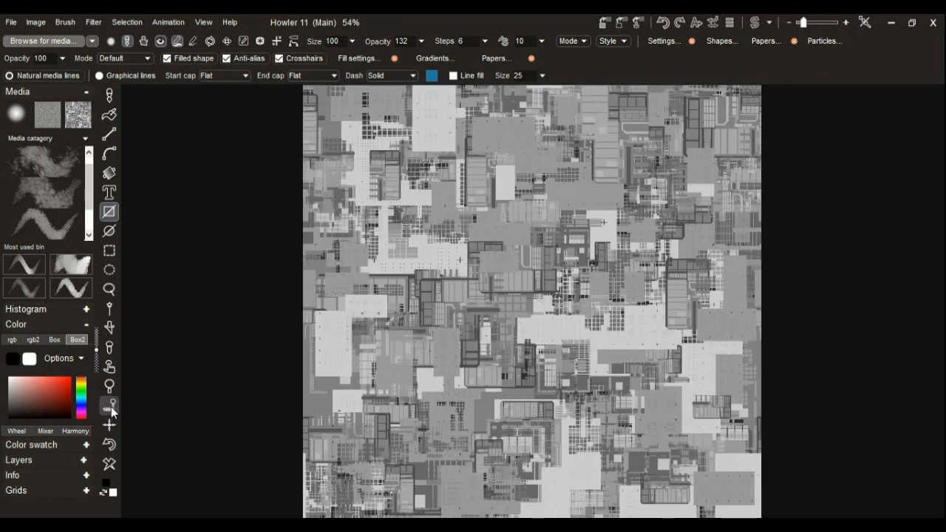
pyautogui.click(97, 361)
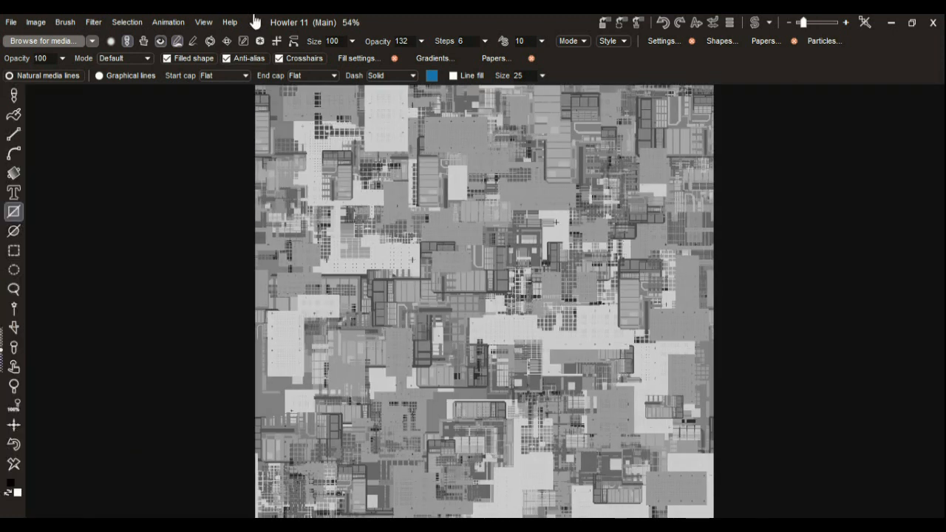
# - Open the Polar designer from the Warp transform filters for the panel texture
pyautogui.click(116, 24)
pyautogui.click(96, 24)
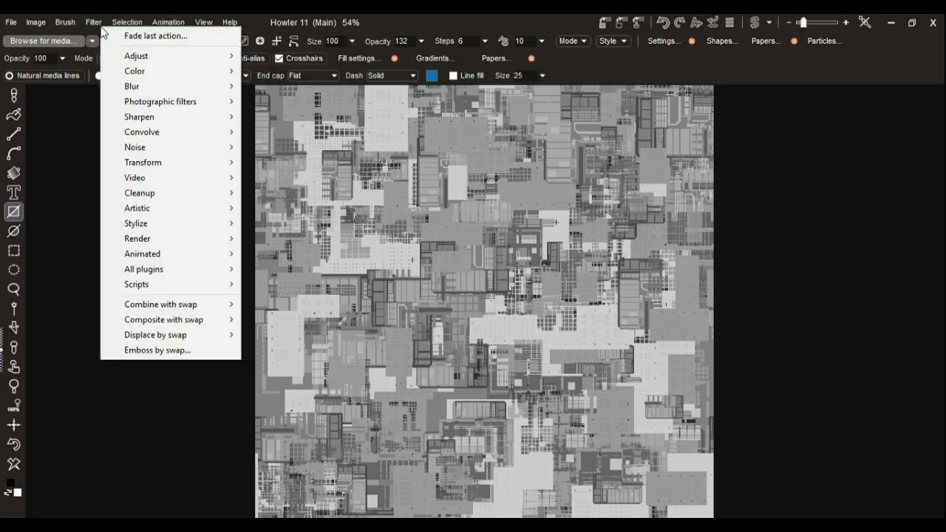
pyautogui.moveTo(116, 278)
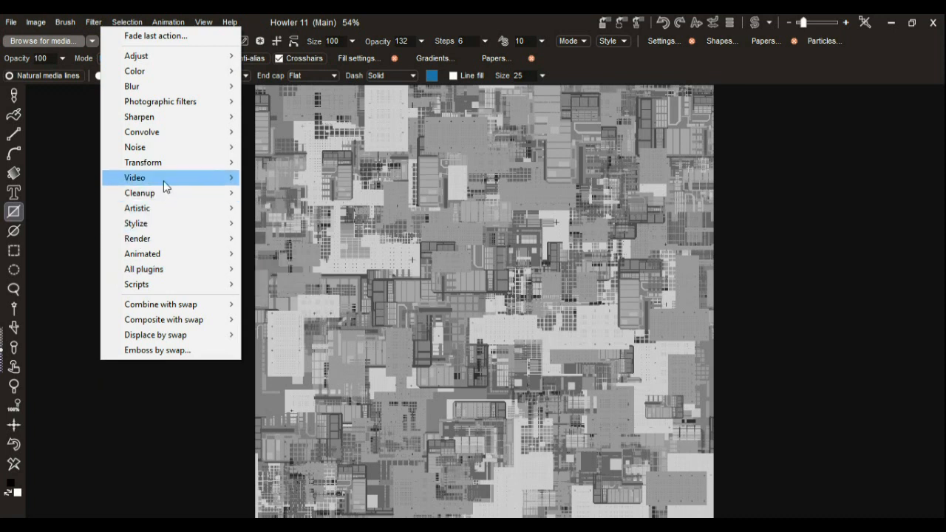
pyautogui.moveTo(178, 169)
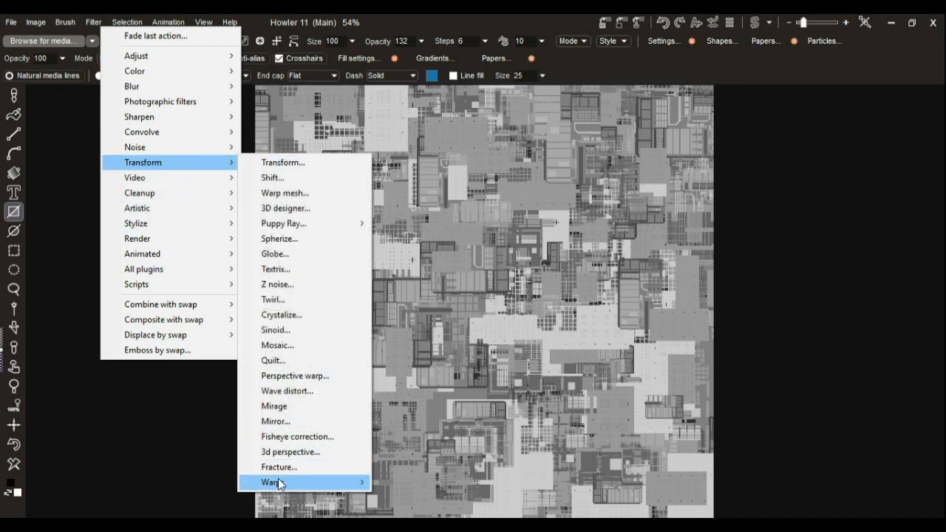
pyautogui.moveTo(278, 480)
pyautogui.click(392, 485)
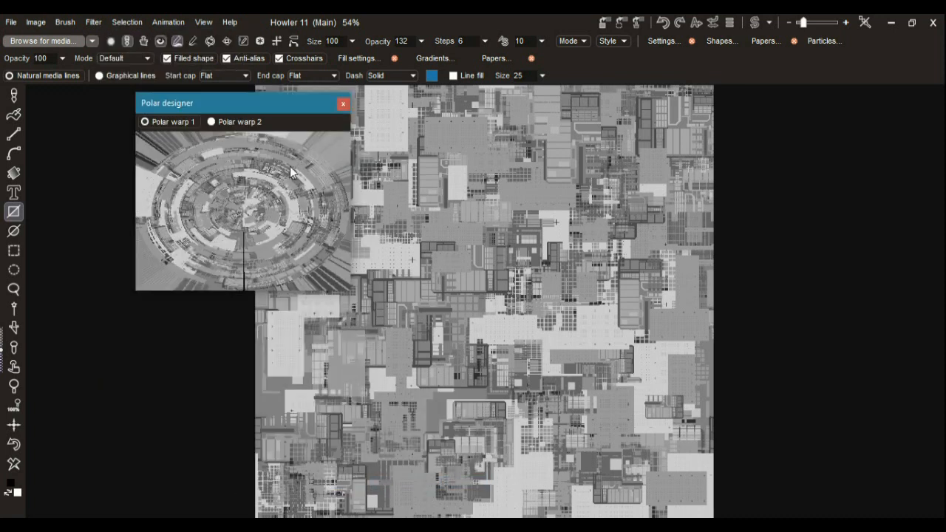
# - Enlarge the Polar designer preview to a roughly square shape and place its window beside the texture
pyautogui.moveTo(283, 110); pyautogui.dragTo(183, 146)
pyautogui.moveTo(250, 326); pyautogui.dragTo(295, 430)
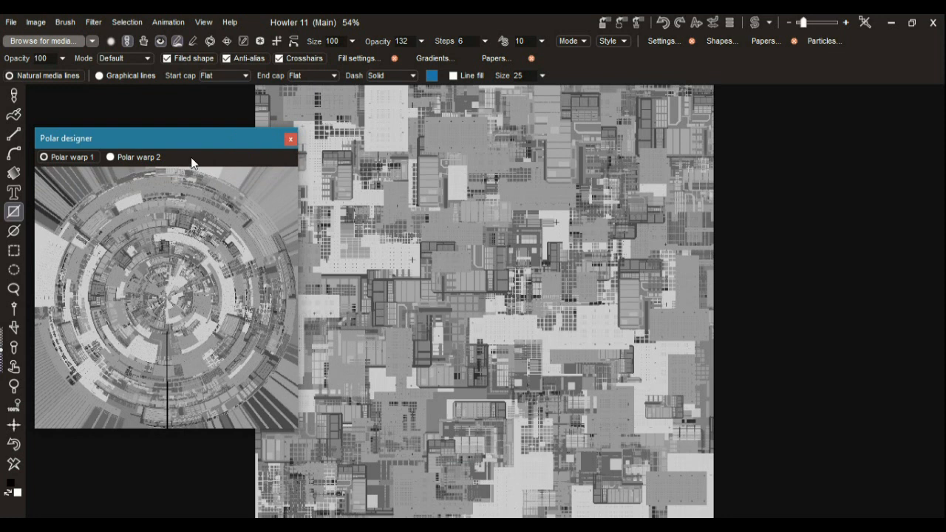
pyautogui.moveTo(189, 142); pyautogui.dragTo(219, 130)
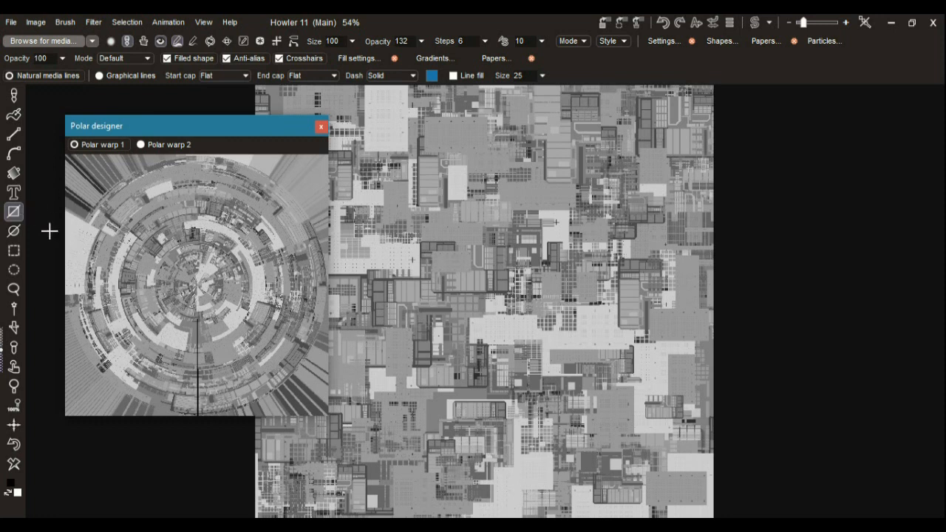
# - Try drawing two filled black rectangles in the polar preview with the Rectangle tool, and undo both
pyautogui.click(21, 218)
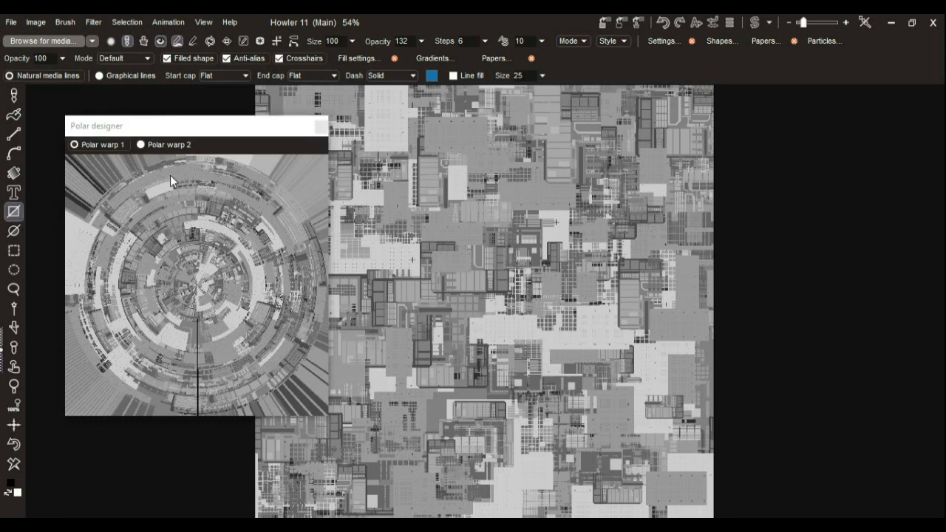
pyautogui.click(249, 166)
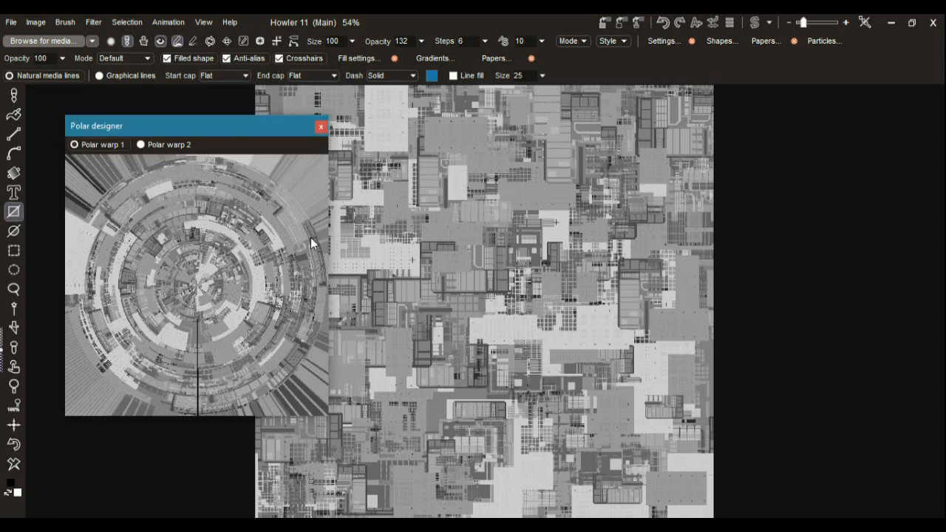
pyautogui.moveTo(331, 261); pyautogui.dragTo(81, 291)
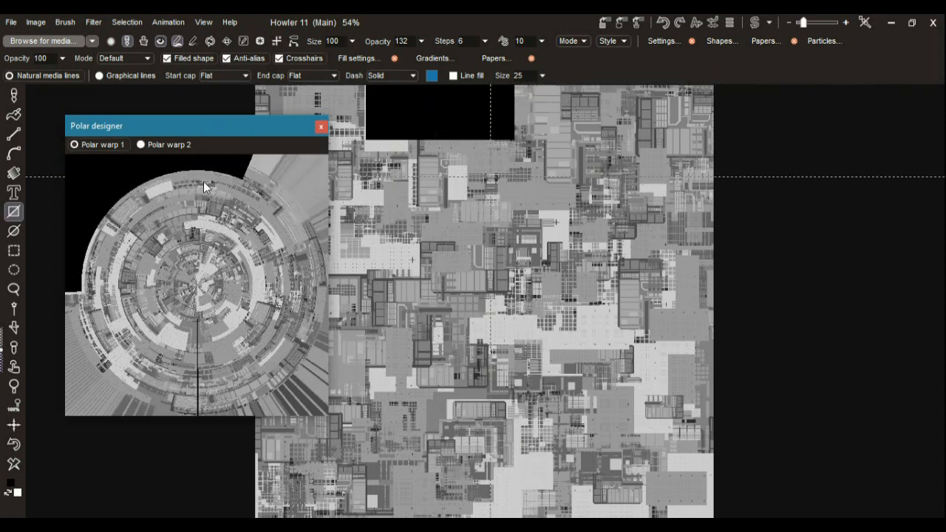
pyautogui.moveTo(103, 295); pyautogui.dragTo(185, 362)
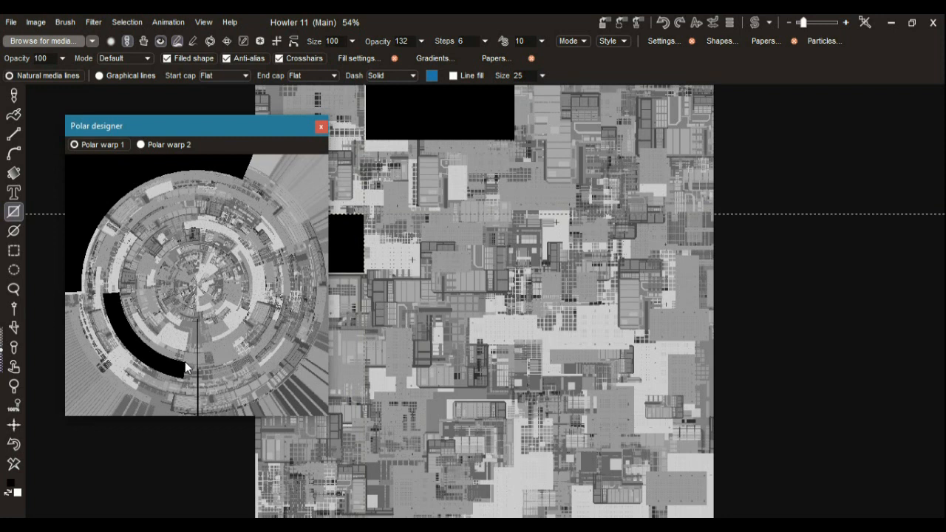
pyautogui.click(15, 444)
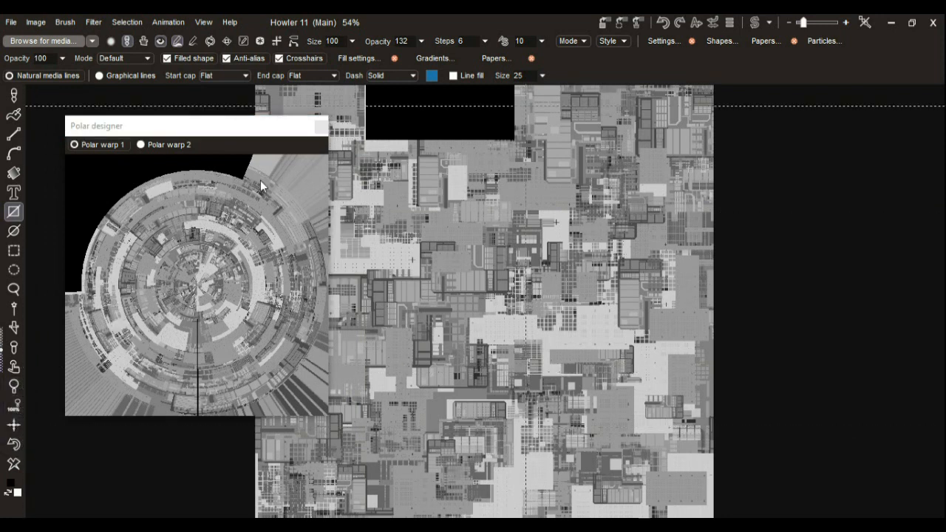
pyautogui.click(13, 444)
# - Try drawing a filled black rectangle across the upper-left part of the flat texture, and undo it
pyautogui.moveTo(202, 130); pyautogui.dragTo(157, 135)
pyautogui.moveTo(244, 94); pyautogui.dragTo(405, 132)
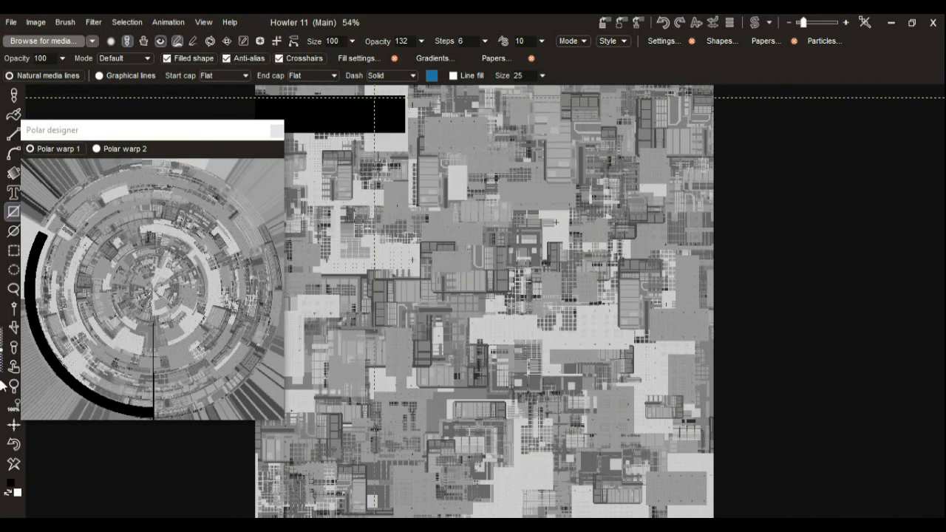
pyautogui.click(15, 441)
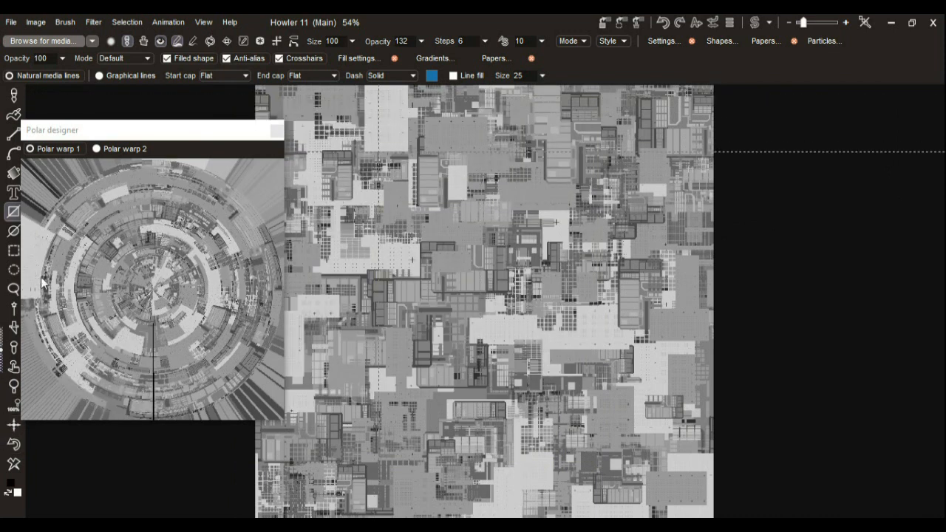
# - Rearrange the canvas and Polar designer window so they do not overlap, and switch the preview to Polar warp 2
pyautogui.moveTo(498, 318); pyautogui.dragTo(608, 312)
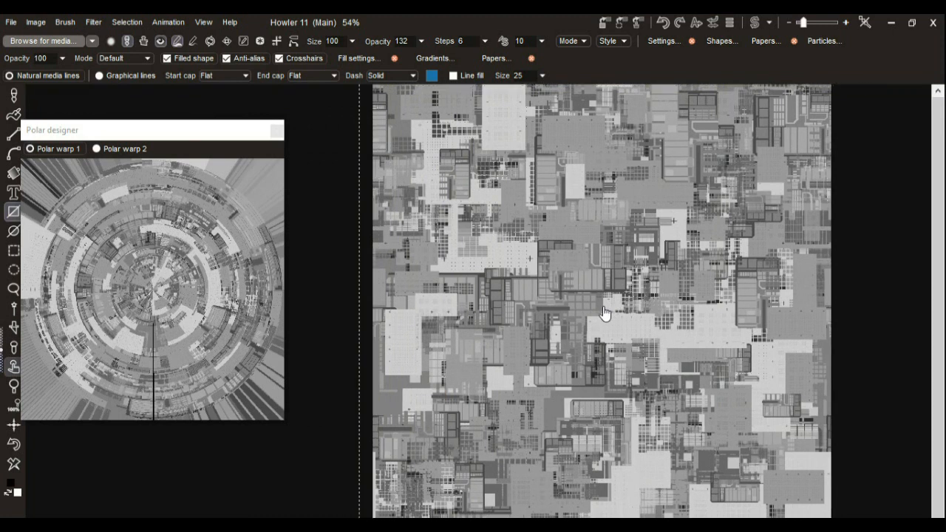
pyautogui.moveTo(138, 130); pyautogui.dragTo(199, 130)
pyautogui.click(168, 151)
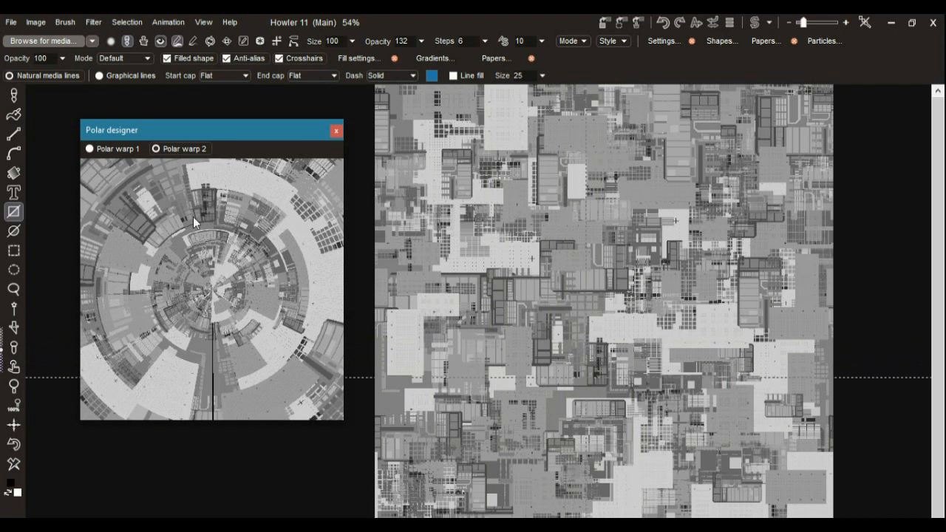
# - Select a full-width band covering roughly the upper two-thirds of the visible flat texture with the rectangular selection tool
pyautogui.click(13, 95)
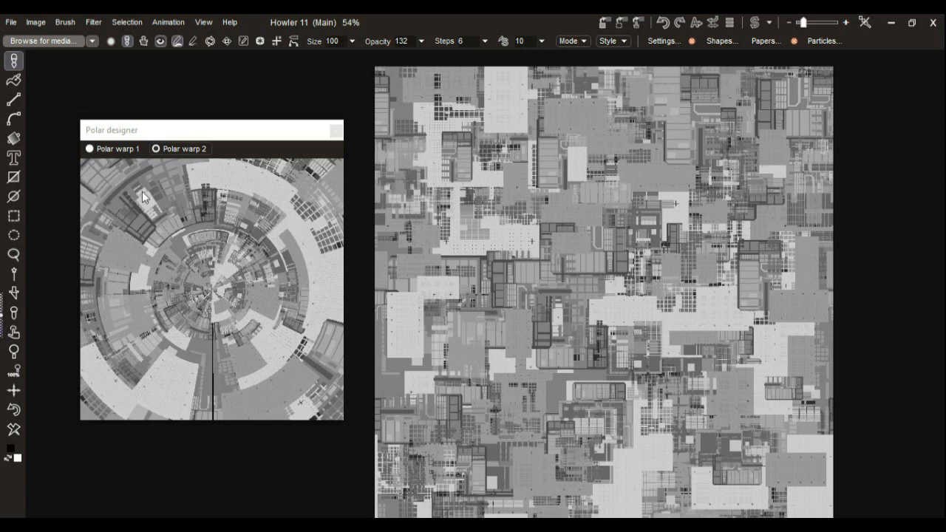
pyautogui.click(14, 216)
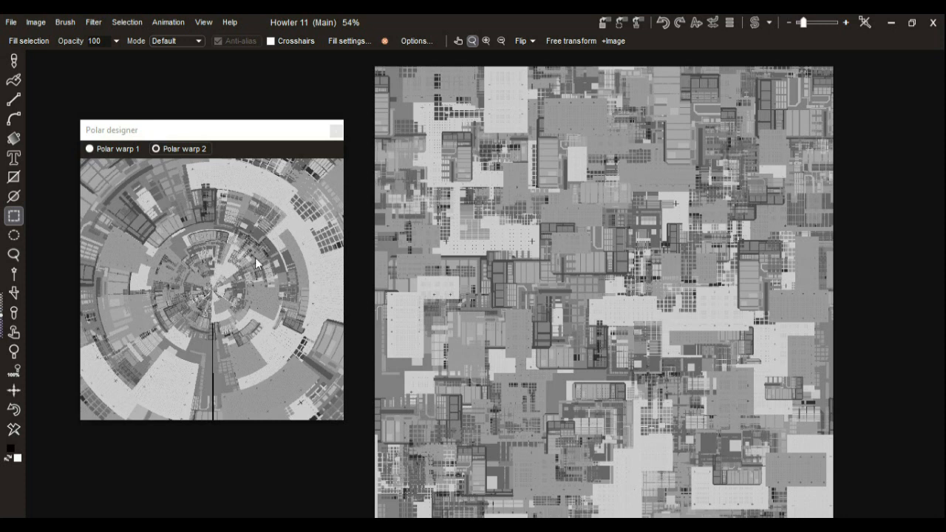
pyautogui.click(216, 228)
pyautogui.moveTo(257, 216); pyautogui.dragTo(258, 216)
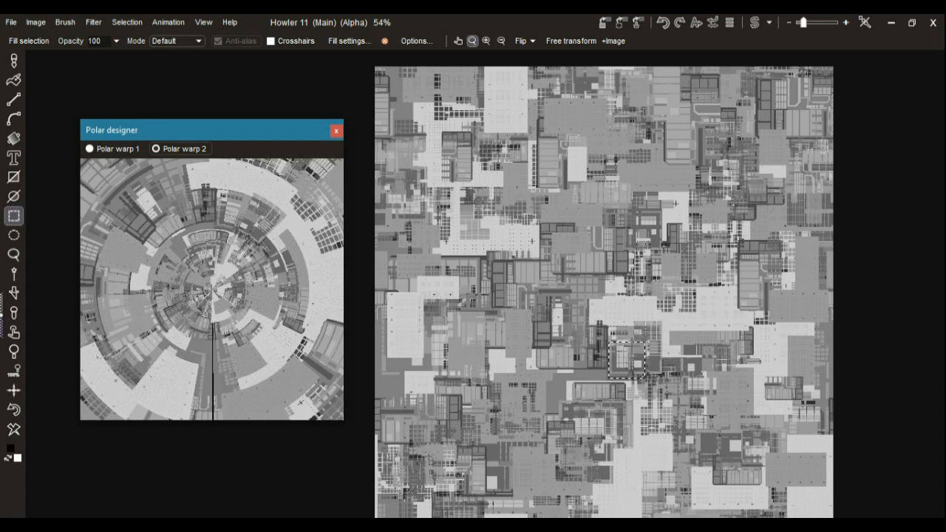
pyautogui.click(369, 375)
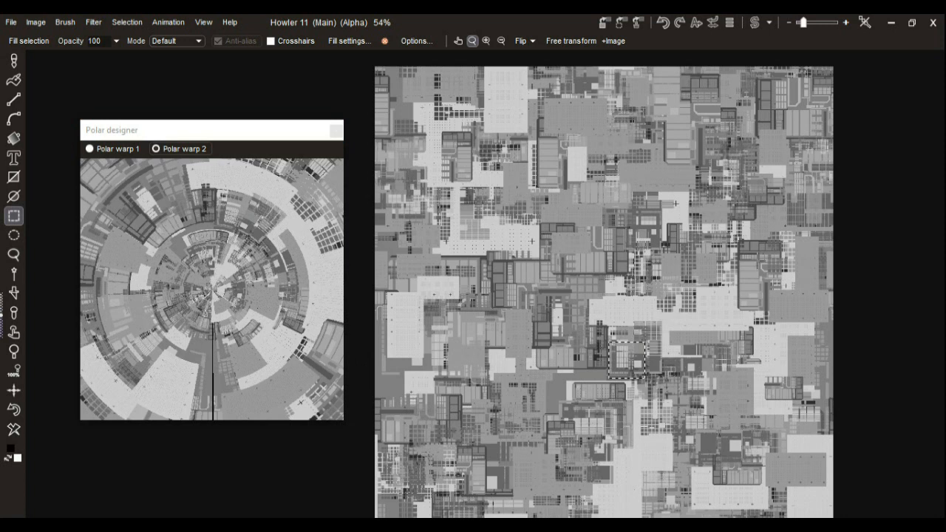
pyautogui.moveTo(861, 98); pyautogui.dragTo(859, 67)
pyautogui.moveTo(366, 387); pyautogui.dragTo(916, 23)
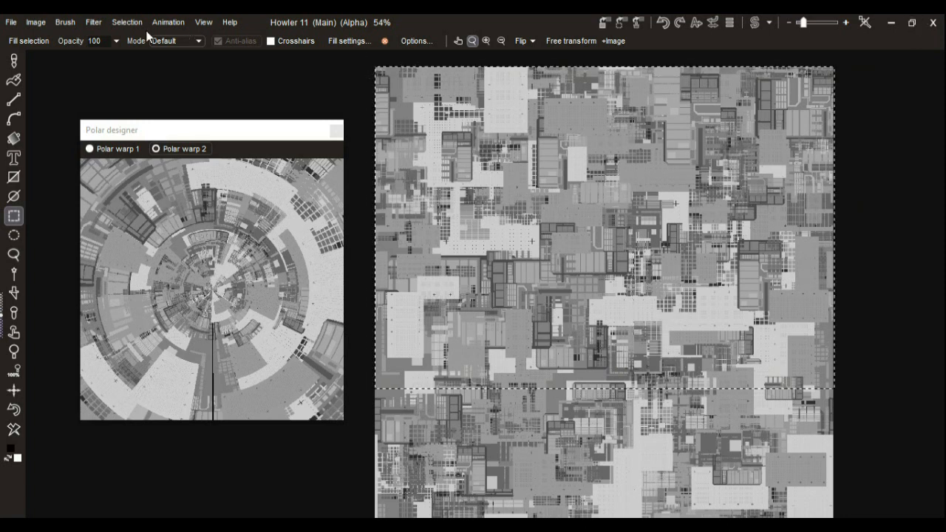
# - Apply the Transform filter to the selected band with a slightly reduced scale, Tile enabled and the pattern shifted
pyautogui.click(93, 23)
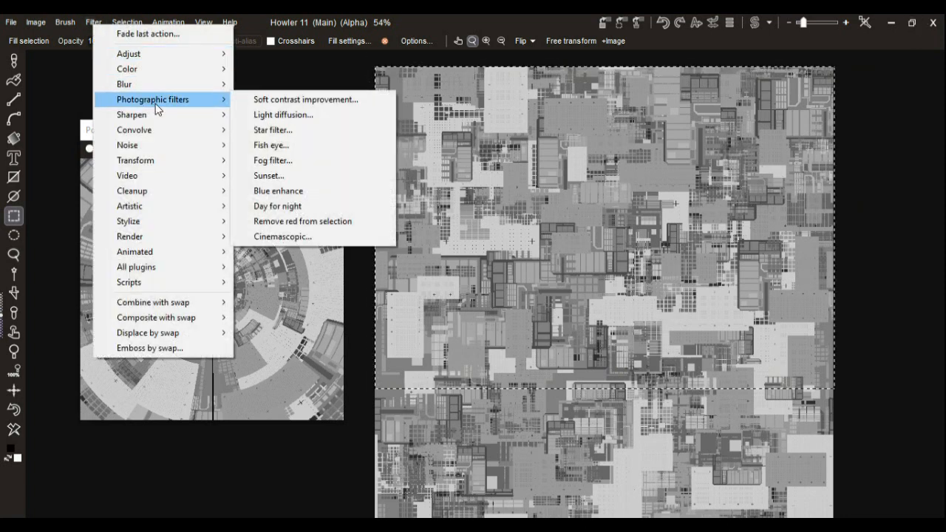
pyautogui.click(233, 160)
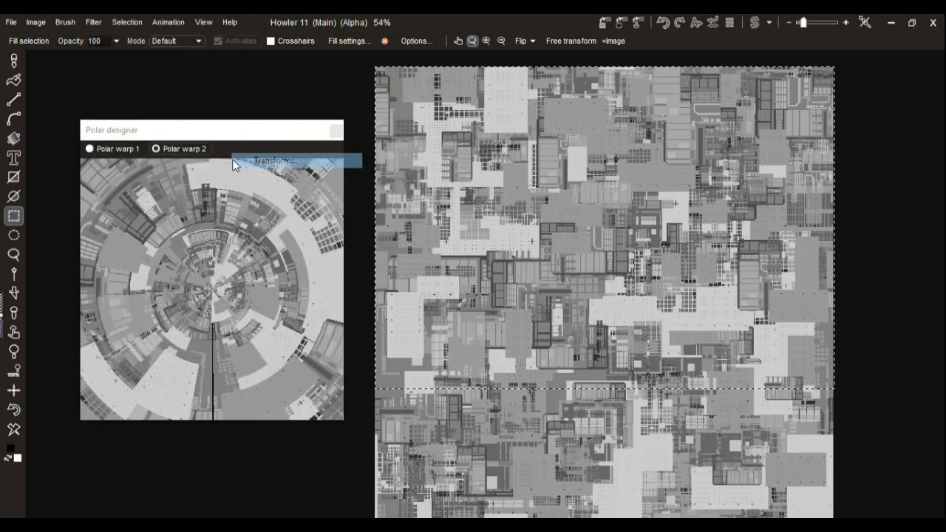
pyautogui.moveTo(448, 185); pyautogui.dragTo(401, 167)
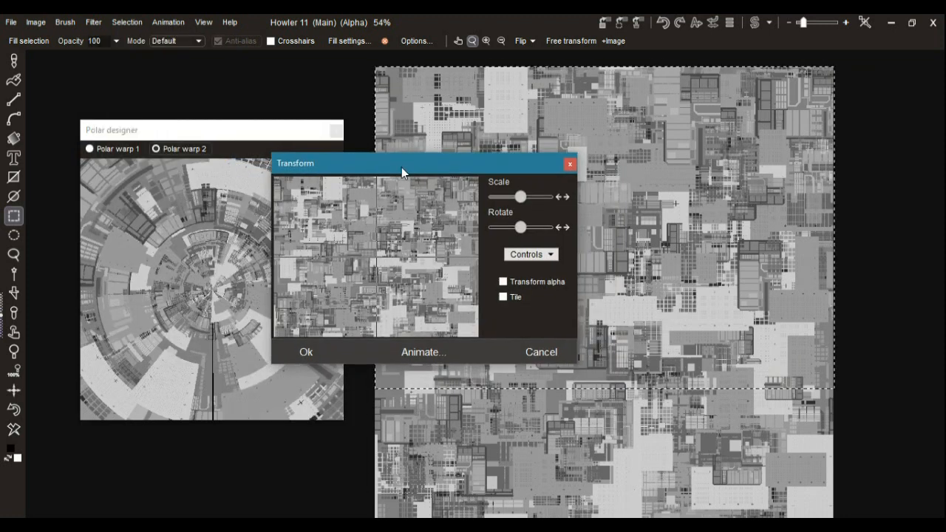
pyautogui.moveTo(519, 198); pyautogui.dragTo(514, 201)
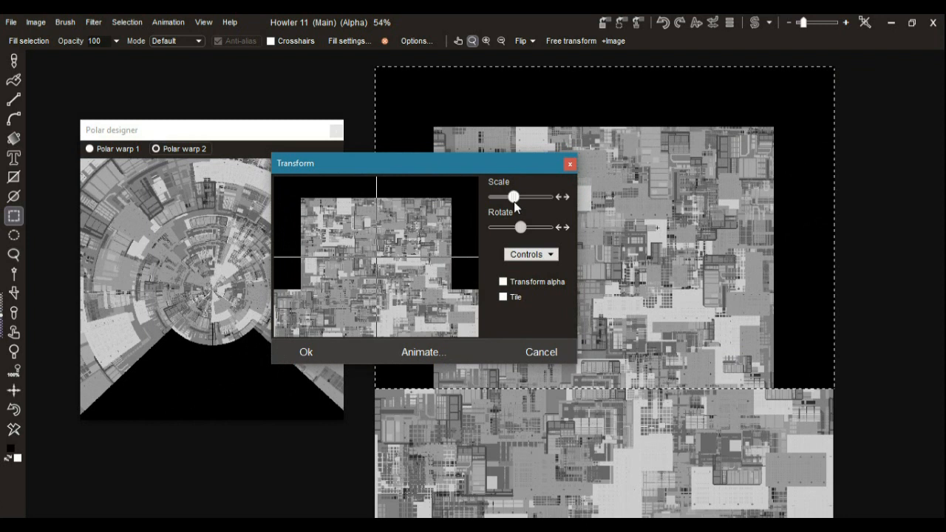
pyautogui.click(503, 296)
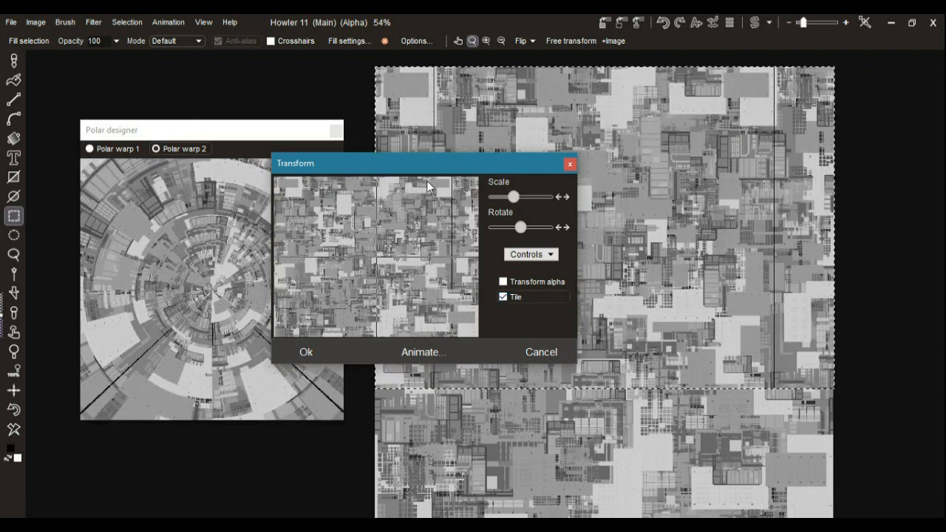
pyautogui.moveTo(443, 171); pyautogui.dragTo(462, 99)
pyautogui.moveTo(452, 142); pyautogui.dragTo(458, 177)
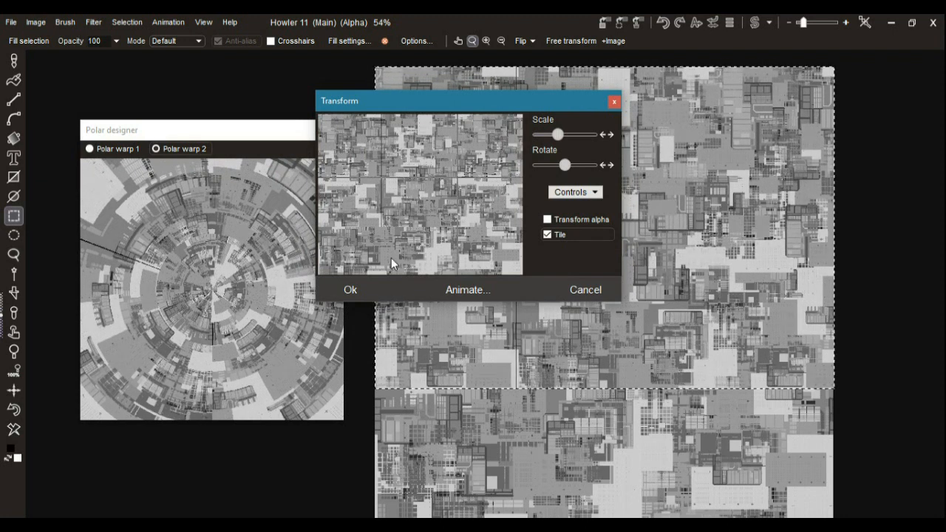
pyautogui.click(359, 285)
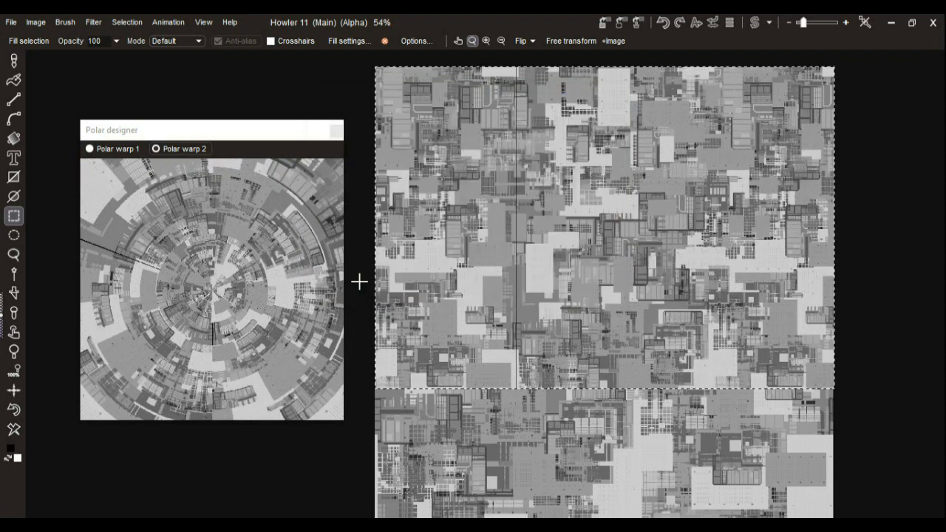
# - Replace the selection with a shorter full-width band from the texture's upper edge, and extend its lower boundary slightly with a second strip
pyautogui.click(274, 208)
pyautogui.moveTo(295, 233); pyautogui.dragTo(295, 231)
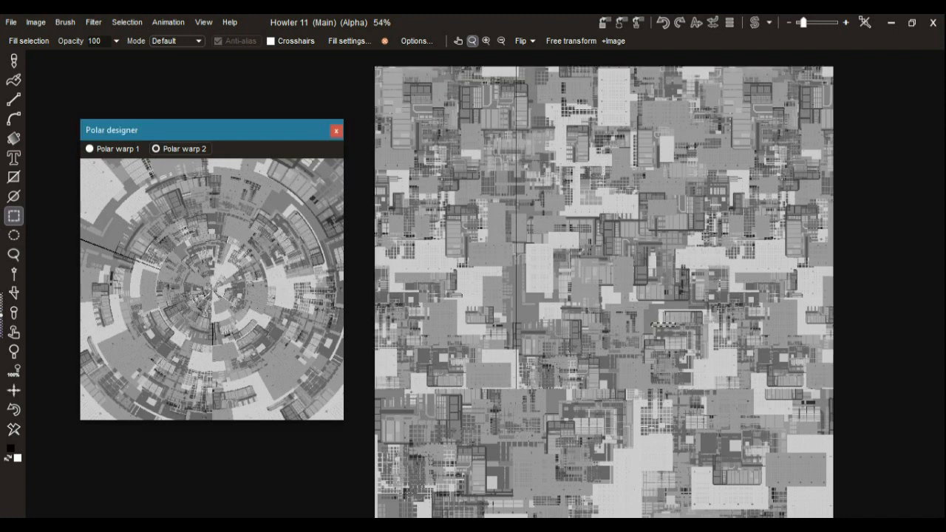
pyautogui.moveTo(369, 317); pyautogui.dragTo(864, 56)
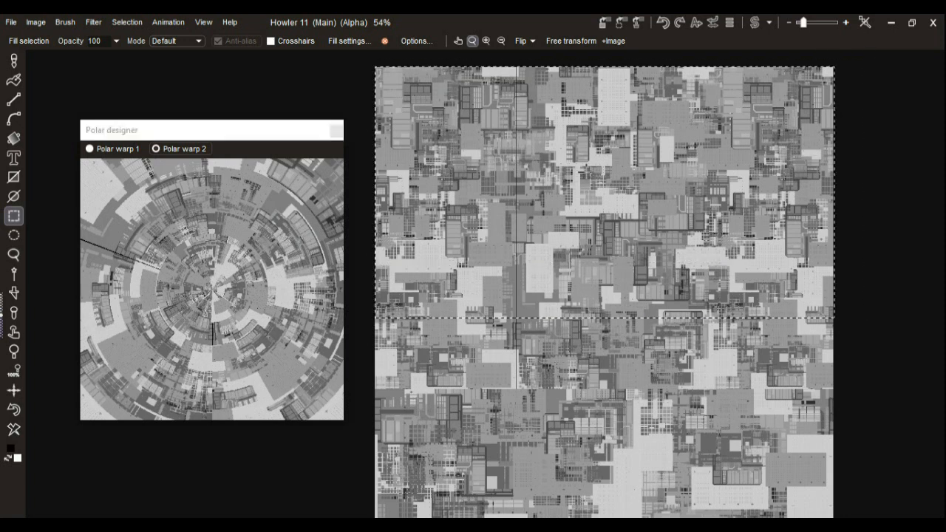
pyautogui.moveTo(363, 309); pyautogui.dragTo(712, 330)
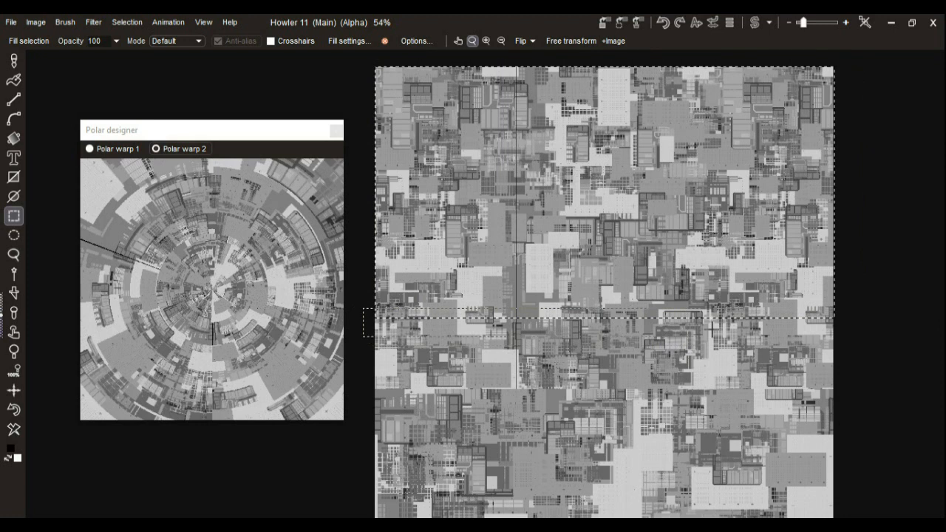
pyautogui.moveTo(842, 325); pyautogui.dragTo(842, 325)
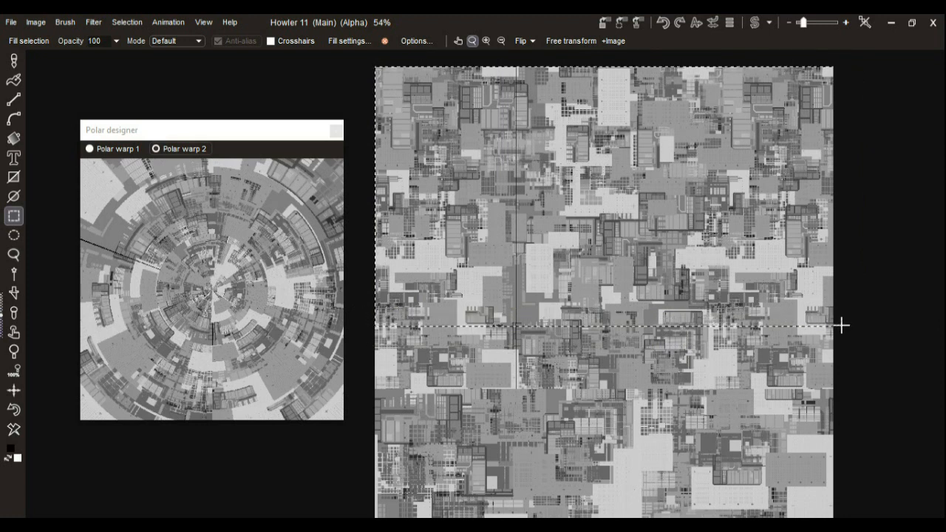
# - Apply the tiled Transform filter to the shorter band, shifting the pattern and keeping the reduced scale
pyautogui.click(96, 23)
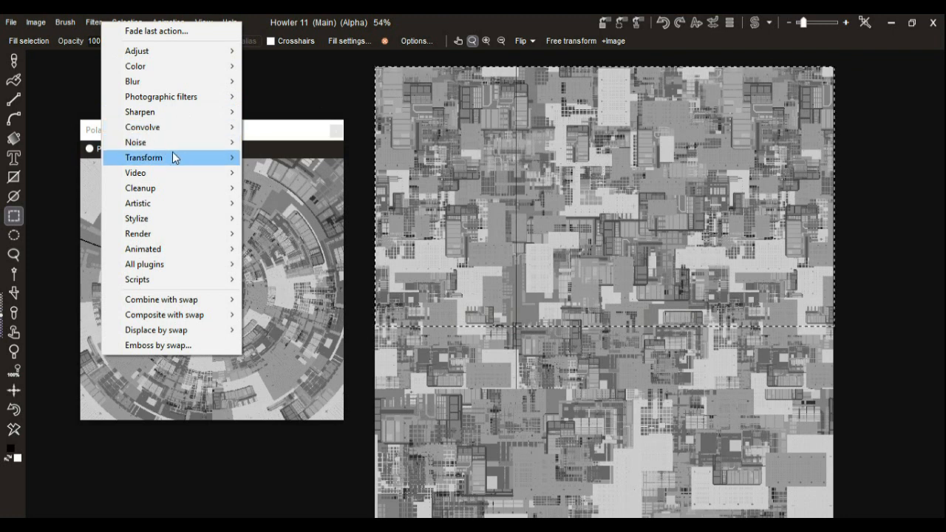
pyautogui.click(244, 158)
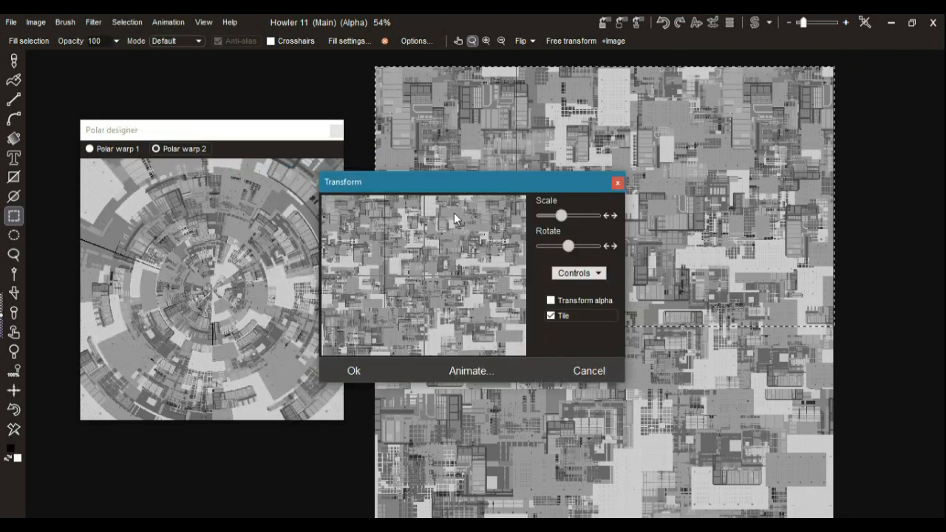
pyautogui.moveTo(454, 218); pyautogui.dragTo(442, 224)
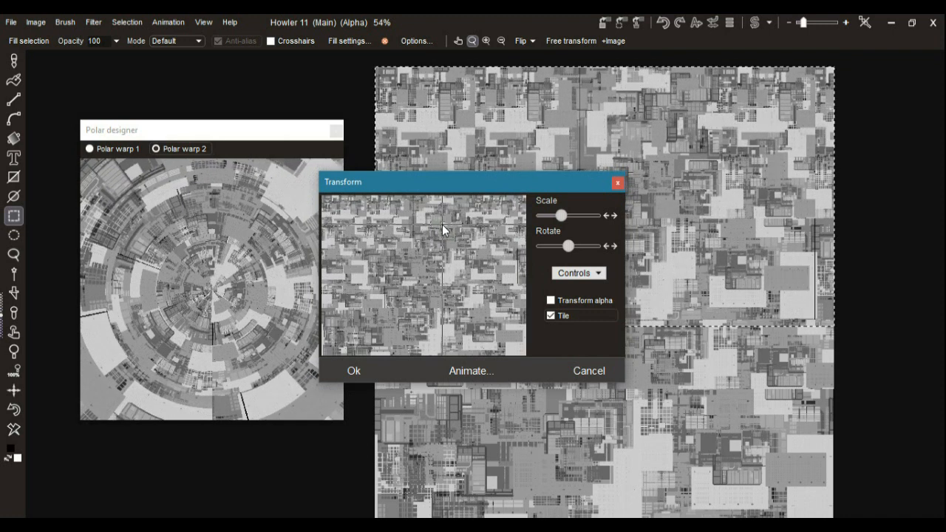
pyautogui.click(356, 368)
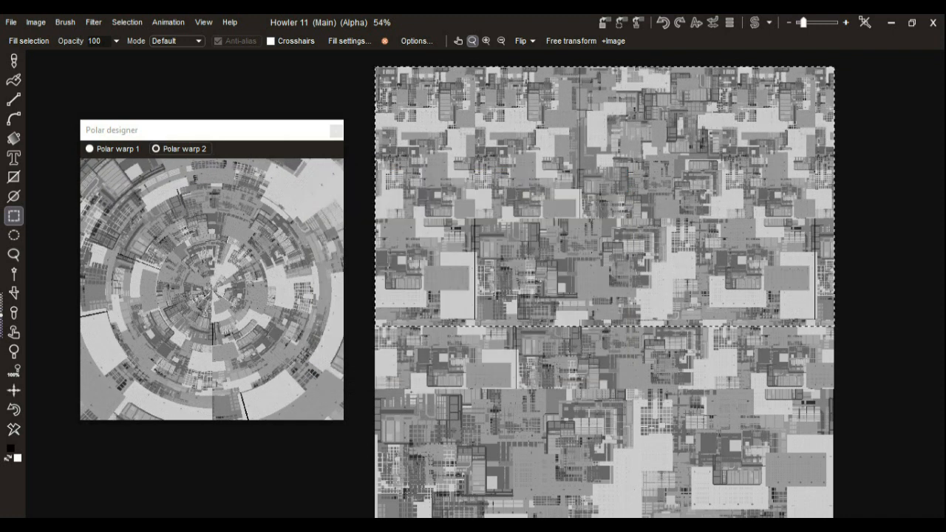
# - Select a still shorter full-width band from the texture's upper edge and apply the tiled, reduced-scale Transform to it
pyautogui.moveTo(370, 295); pyautogui.dragTo(891, 49)
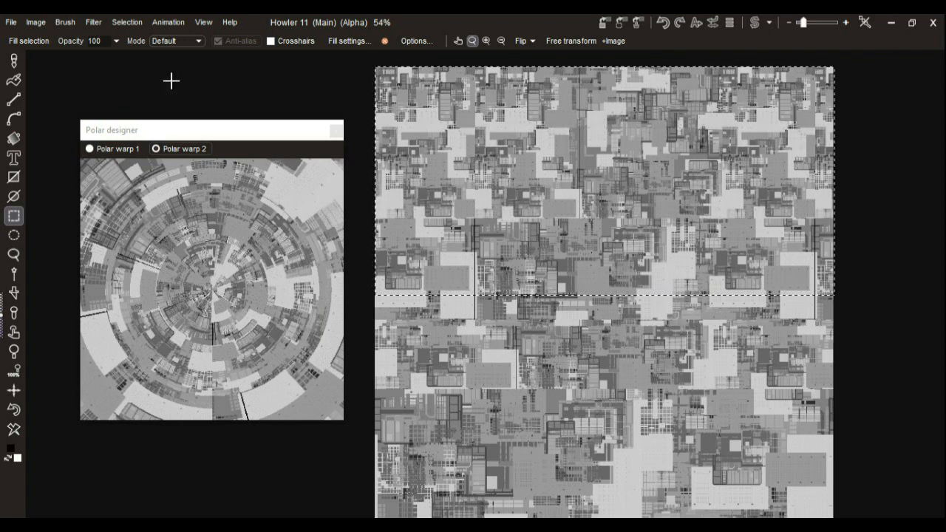
pyautogui.click(101, 23)
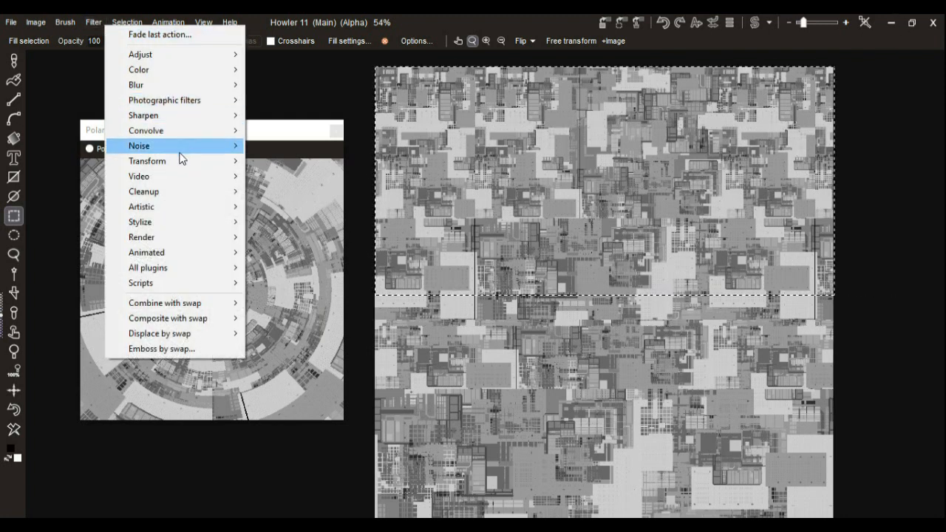
pyautogui.moveTo(225, 160)
pyautogui.click(266, 160)
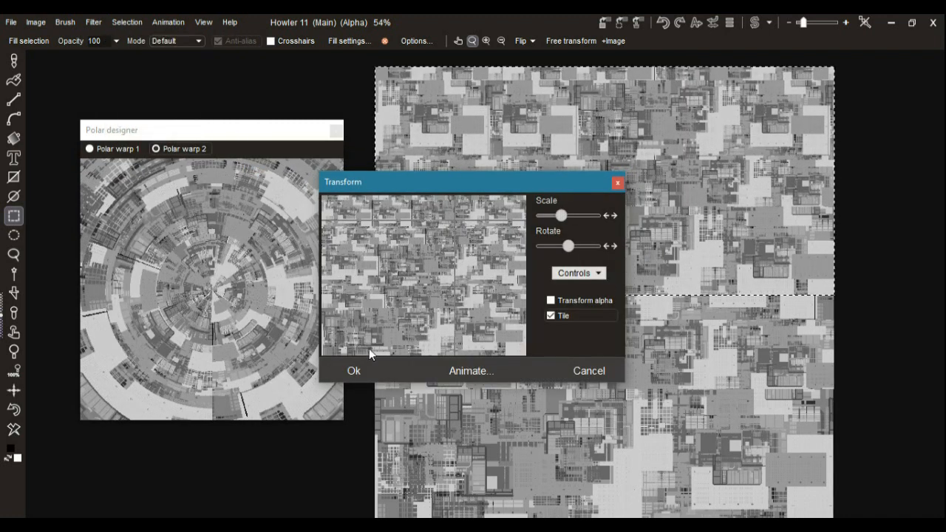
pyautogui.click(363, 368)
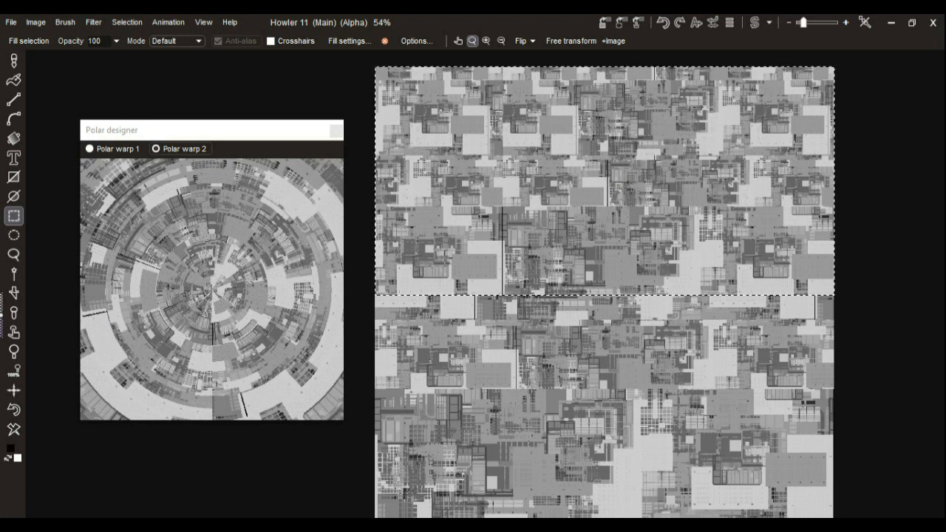
# - Select a wide rectangle near the texture's left edge just above mid-height, and fill it with a much smaller-scale tiled Transform
pyautogui.moveTo(560, 306); pyautogui.dragTo(559, 303)
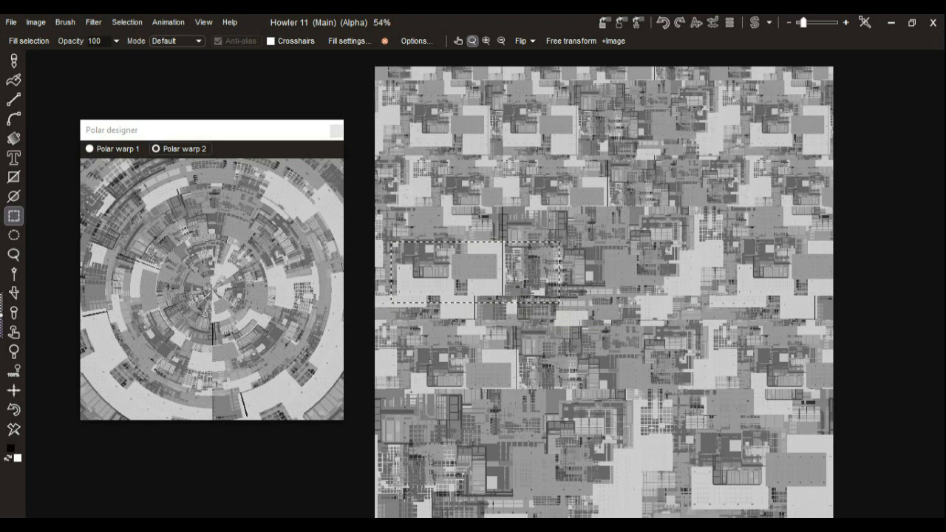
pyautogui.click(93, 22)
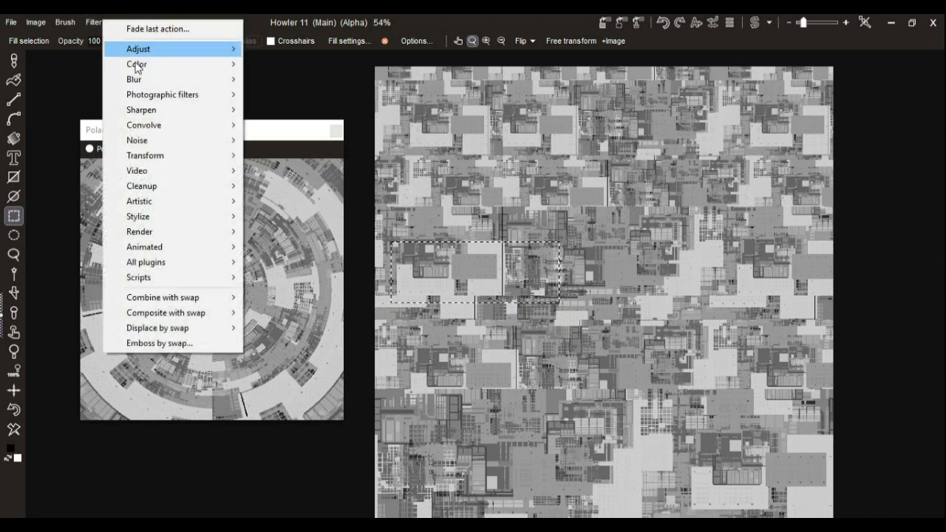
pyautogui.moveTo(194, 156)
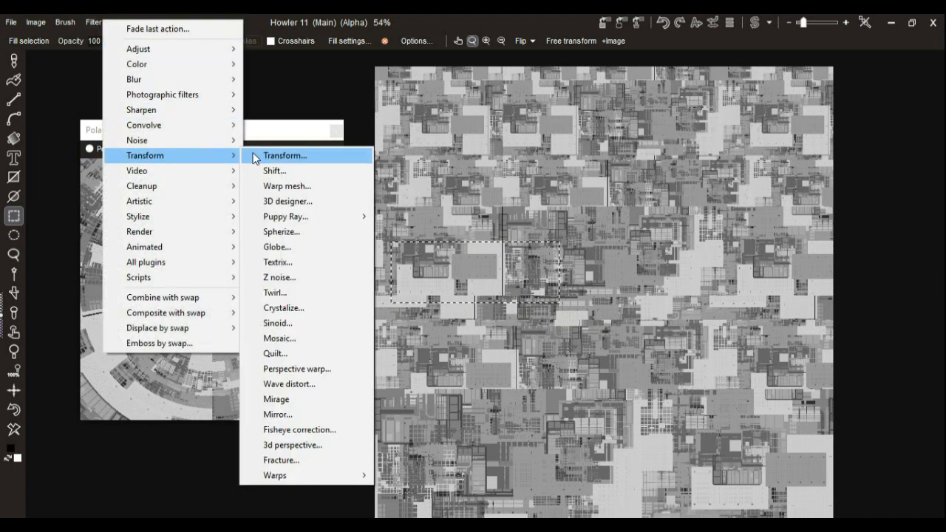
pyautogui.click(283, 156)
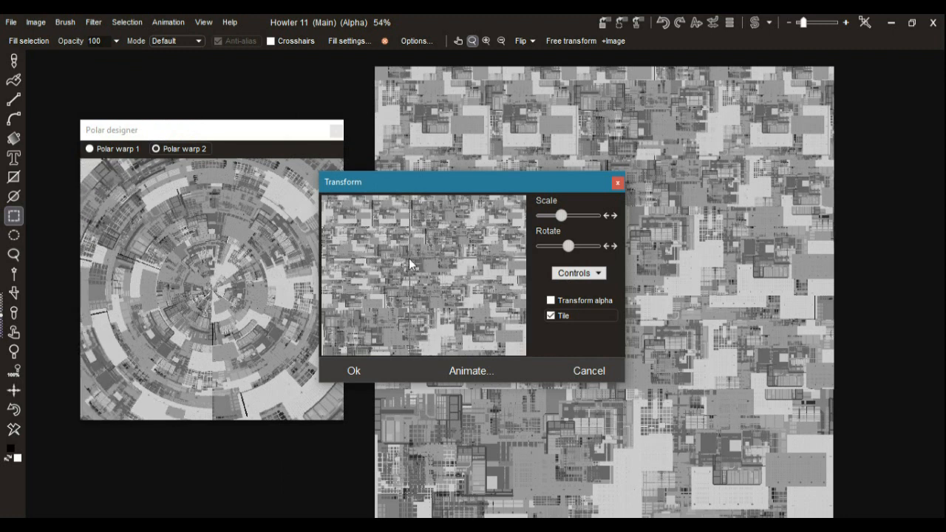
pyautogui.click(547, 218)
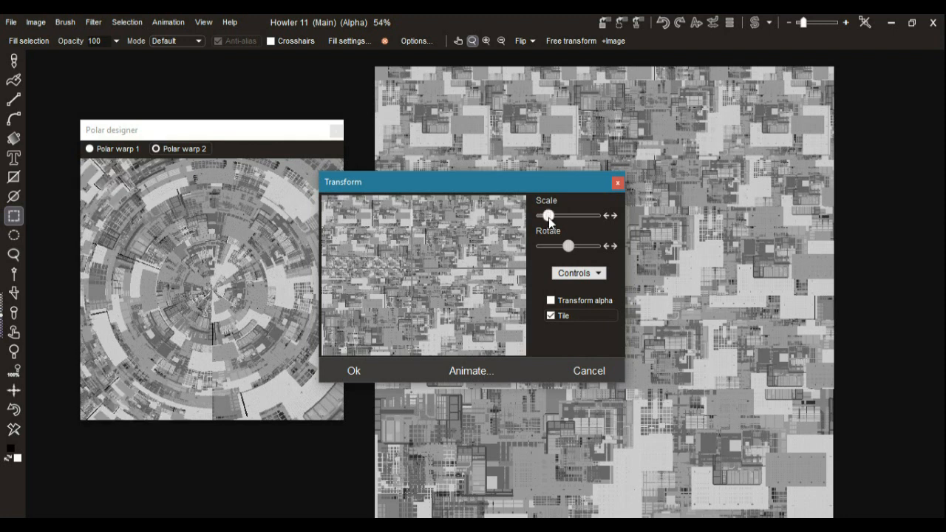
pyautogui.click(365, 363)
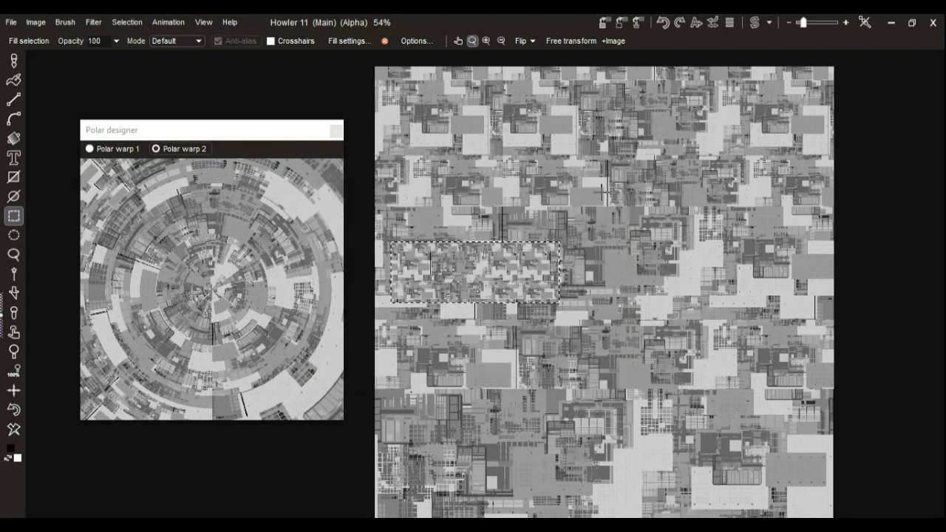
# - Select two adjoining rectangles at mid-height near the texture's right edge and fill them with the tiled, small-scale Transform
pyautogui.moveTo(711, 292); pyautogui.dragTo(770, 308)
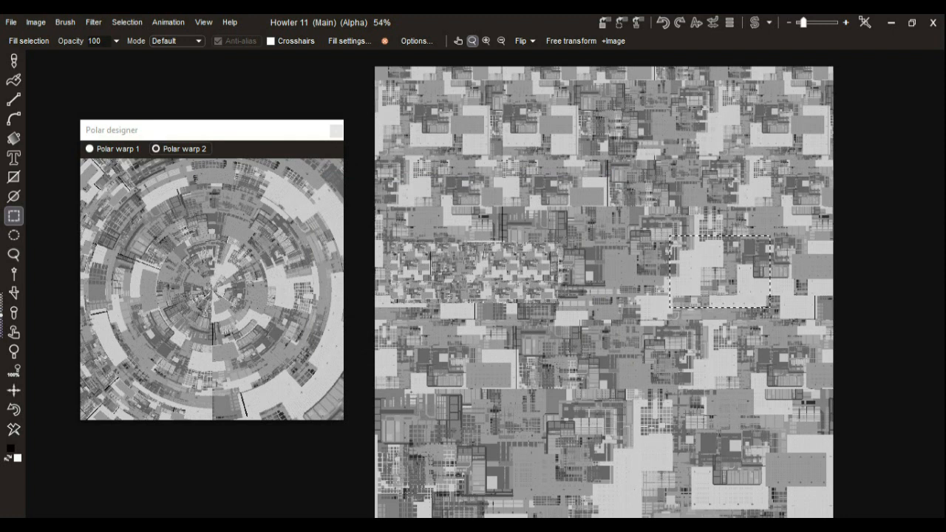
pyautogui.moveTo(771, 274); pyautogui.dragTo(838, 320)
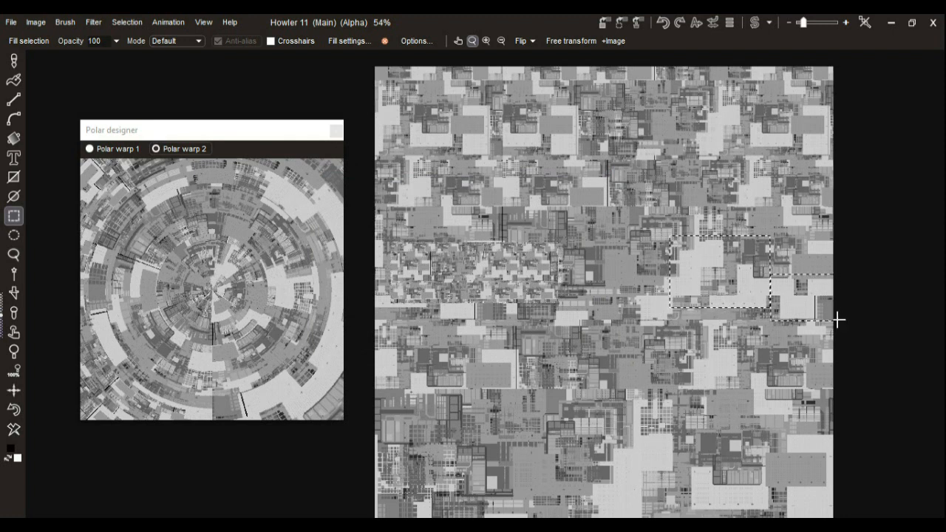
pyautogui.click(94, 23)
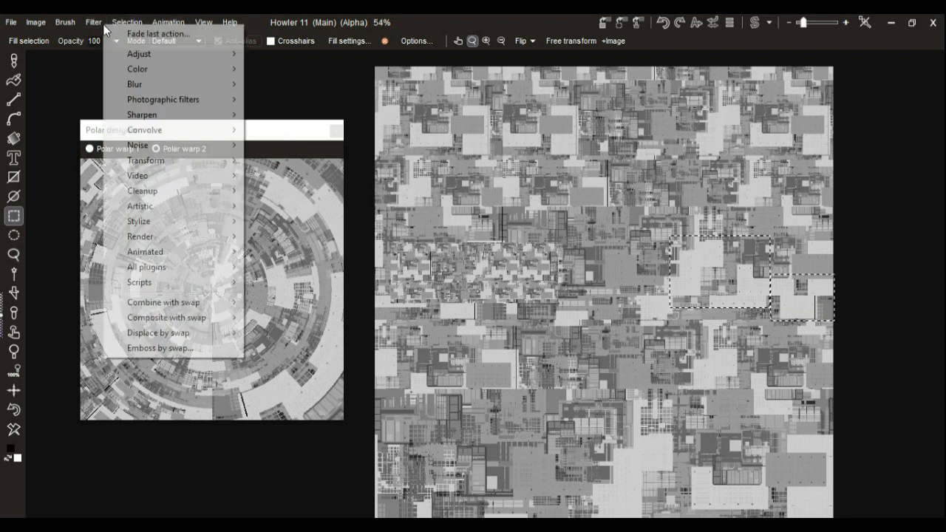
pyautogui.moveTo(165, 160)
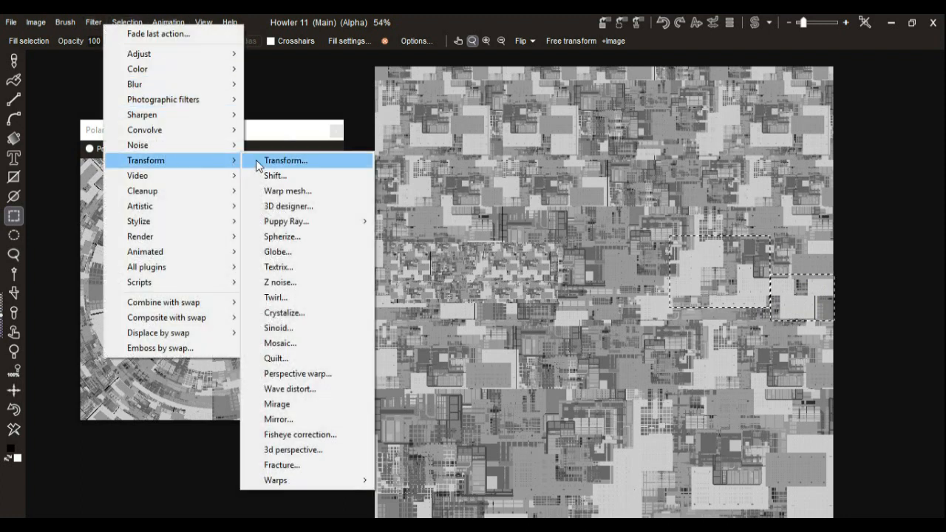
pyautogui.click(259, 160)
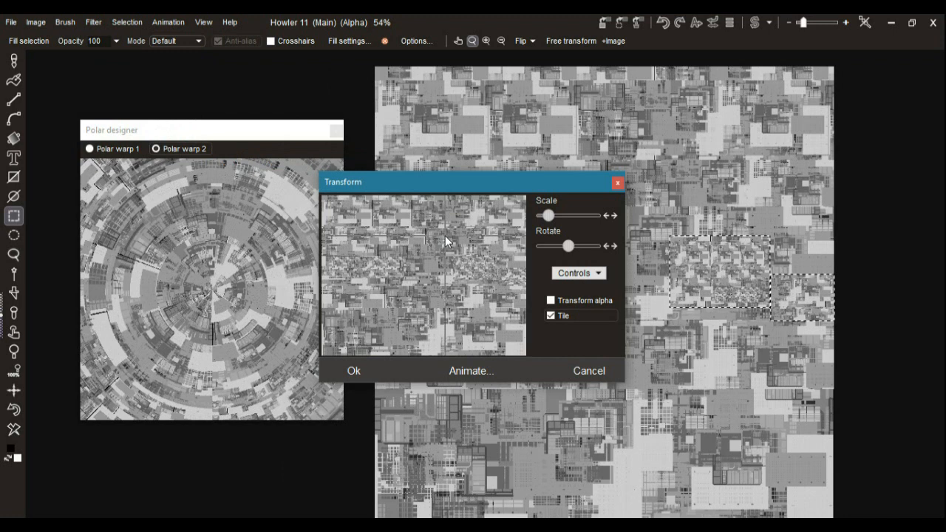
pyautogui.click(355, 371)
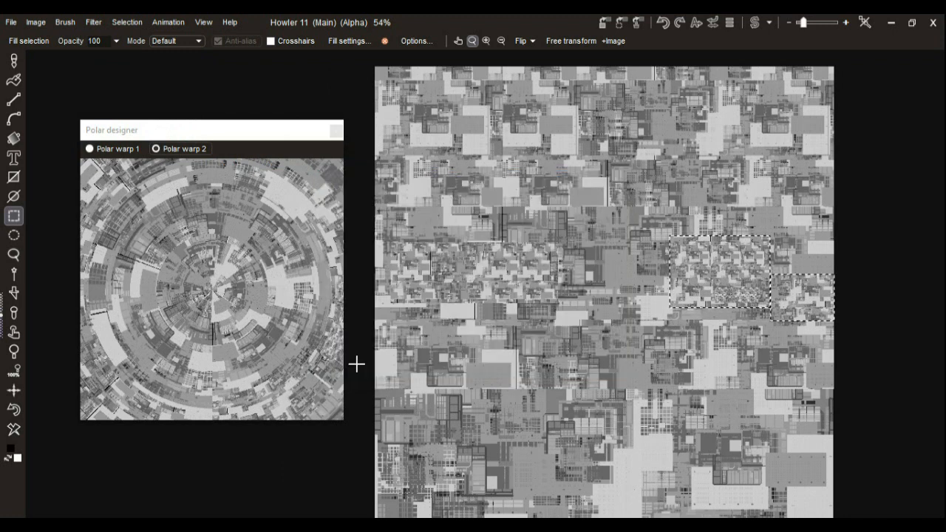
# - Enlarge the Polar designer window for a bigger circular preview and reposition it so it partly overlaps the texture's left side
pyautogui.moveTo(261, 131); pyautogui.dragTo(244, 95)
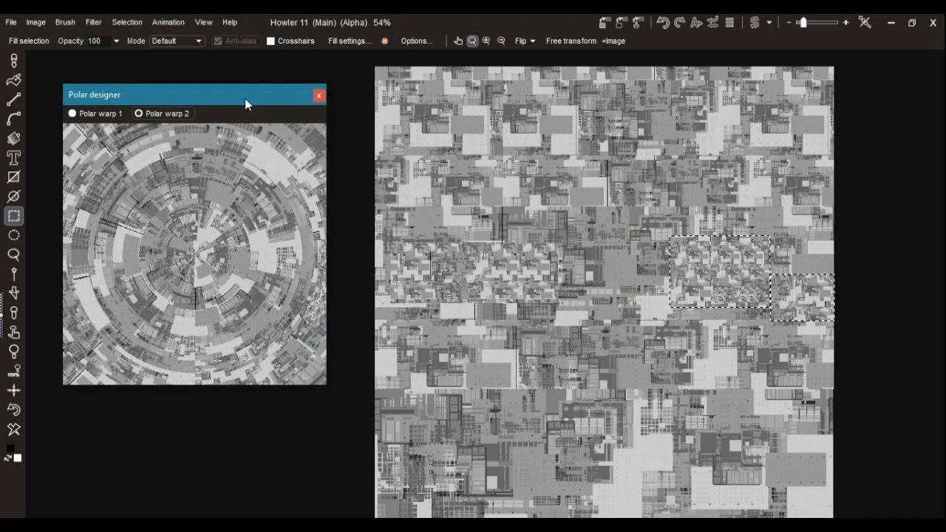
pyautogui.moveTo(326, 386); pyautogui.dragTo(450, 481)
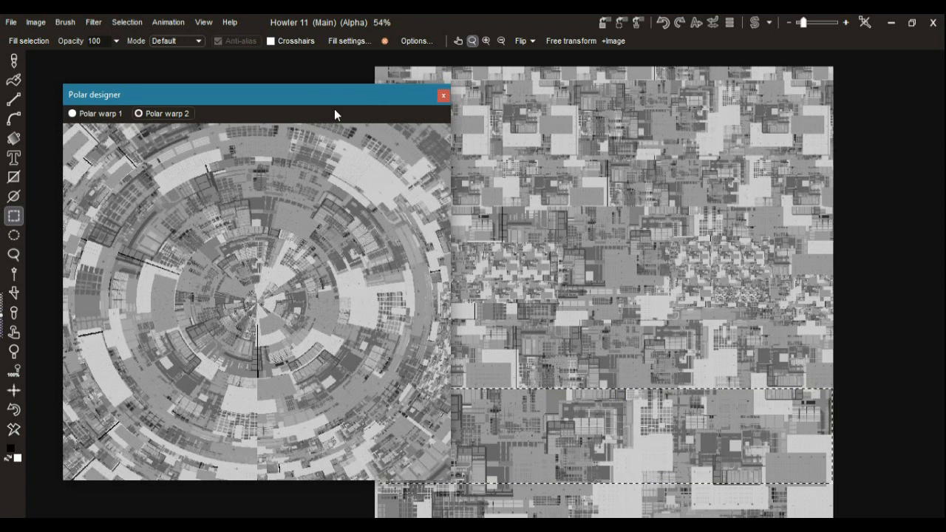
pyautogui.moveTo(340, 93); pyautogui.dragTo(307, 70)
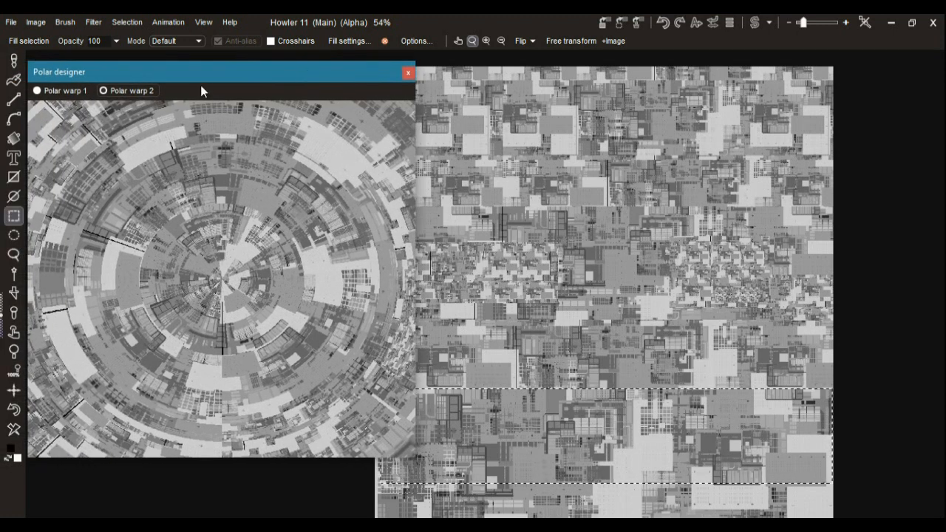
pyautogui.moveTo(216, 73); pyautogui.dragTo(254, 78)
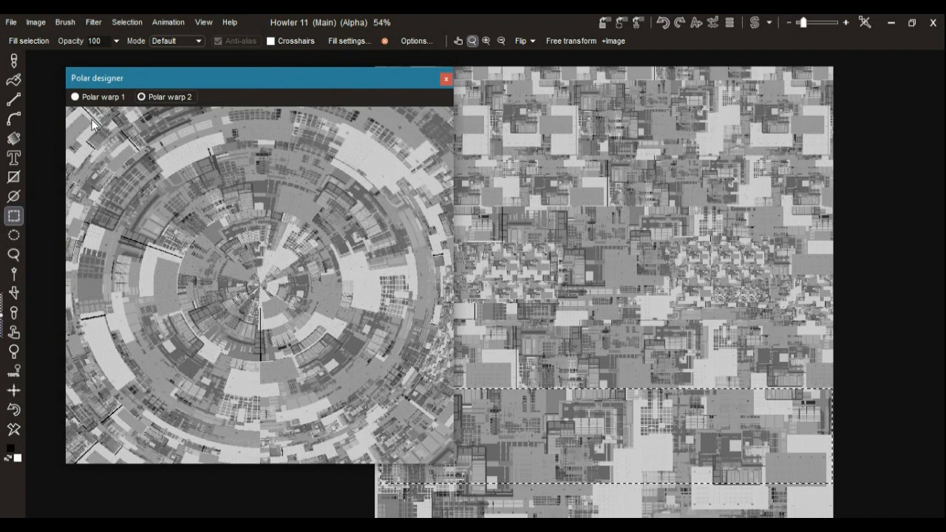
# - Clear the selection, and move the Polar designer aside and back to compare its preview with the full texture
pyautogui.click(134, 24)
pyautogui.click(143, 32)
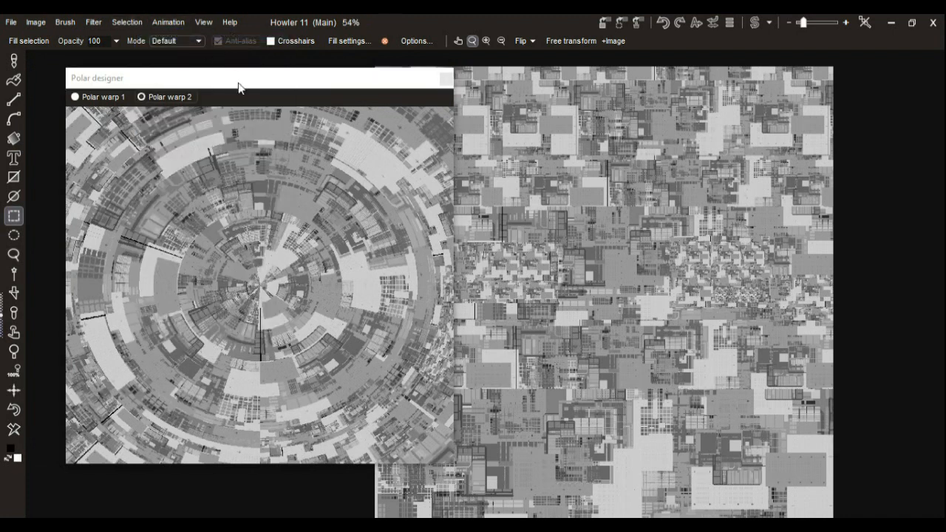
pyautogui.moveTo(239, 83); pyautogui.dragTo(111, 75)
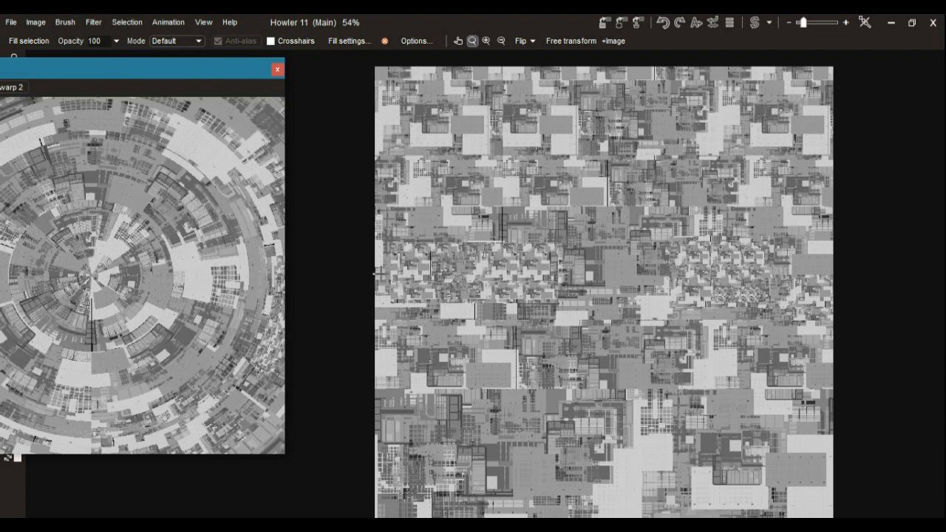
pyautogui.moveTo(207, 73); pyautogui.dragTo(376, 97)
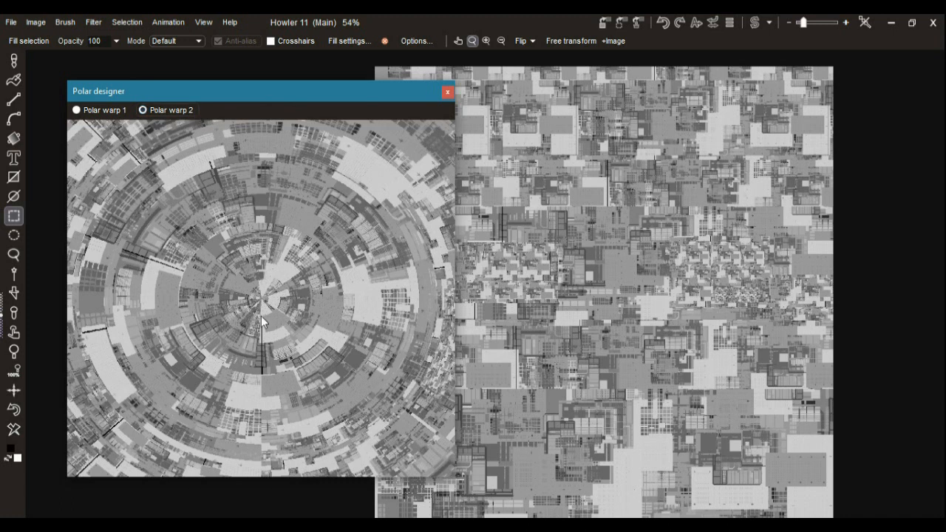
pyautogui.click(447, 91)
pyautogui.click(454, 312)
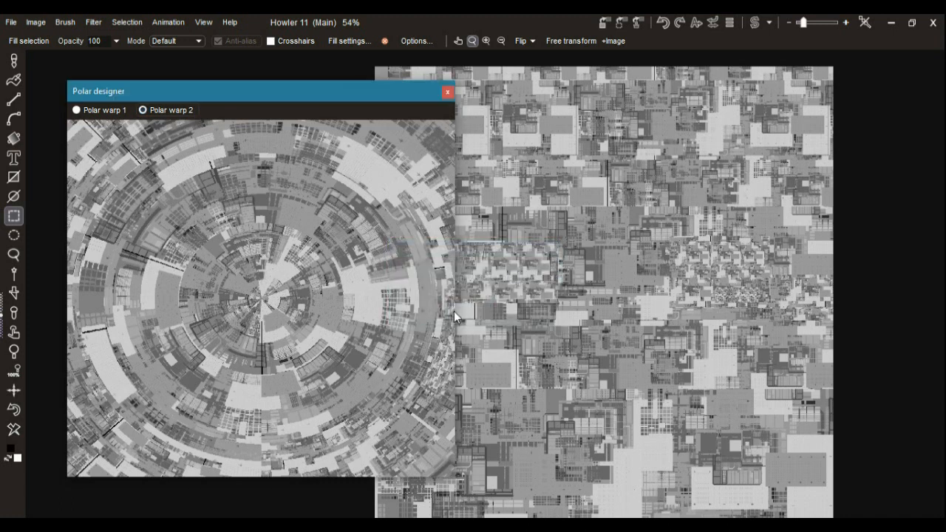